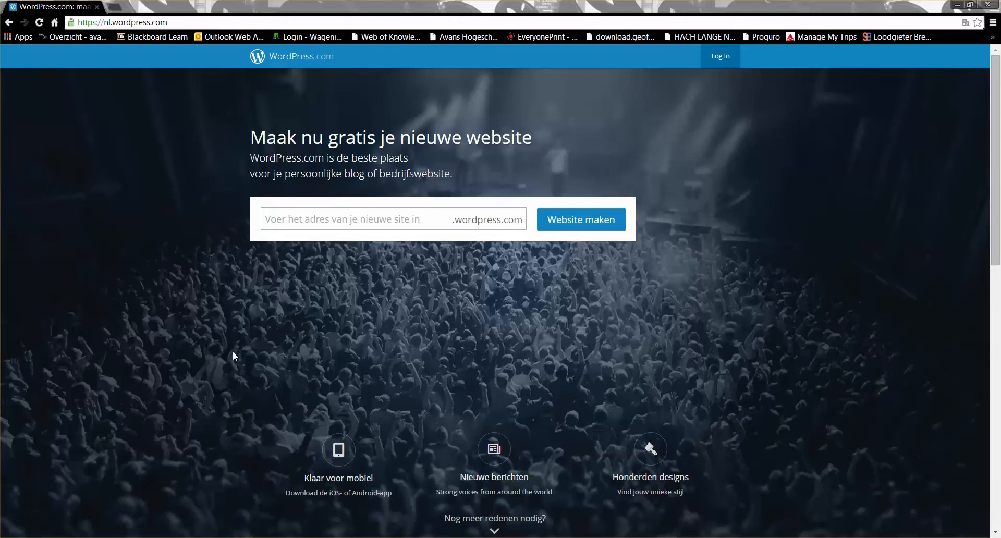
# - Enter sandissuperfun as the new site's .wordpress.com address and submit it
pyautogui.click(335, 225)
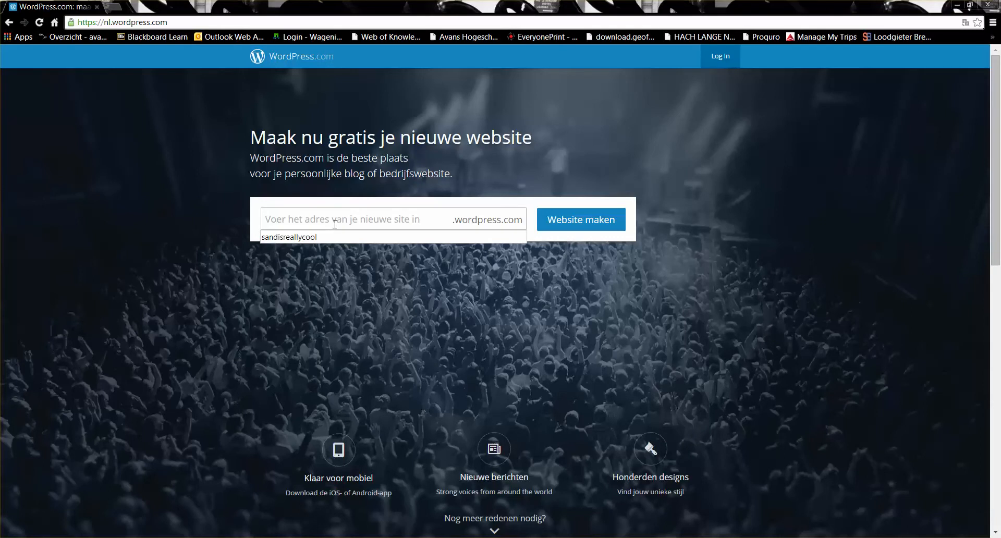
pyautogui.write('sandis')
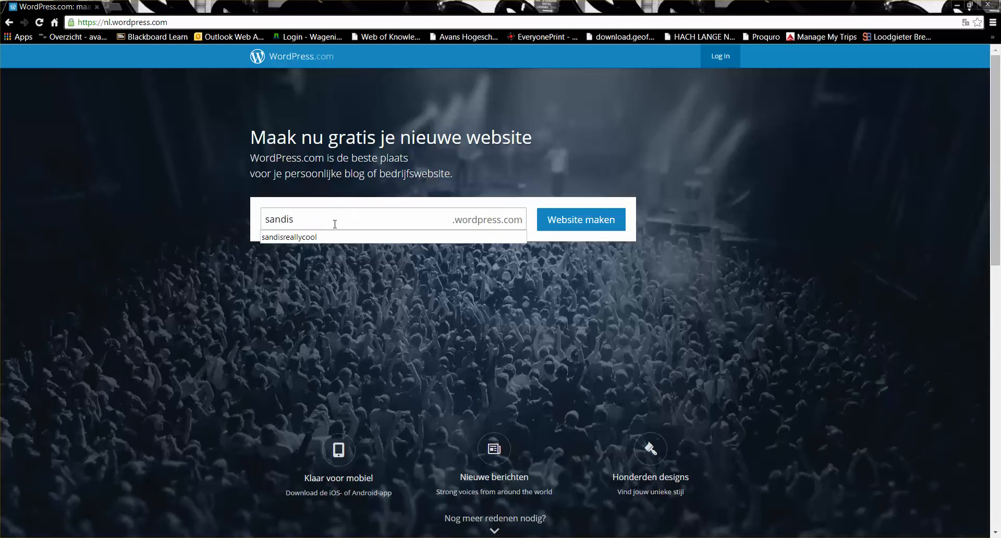
pyautogui.write('su')
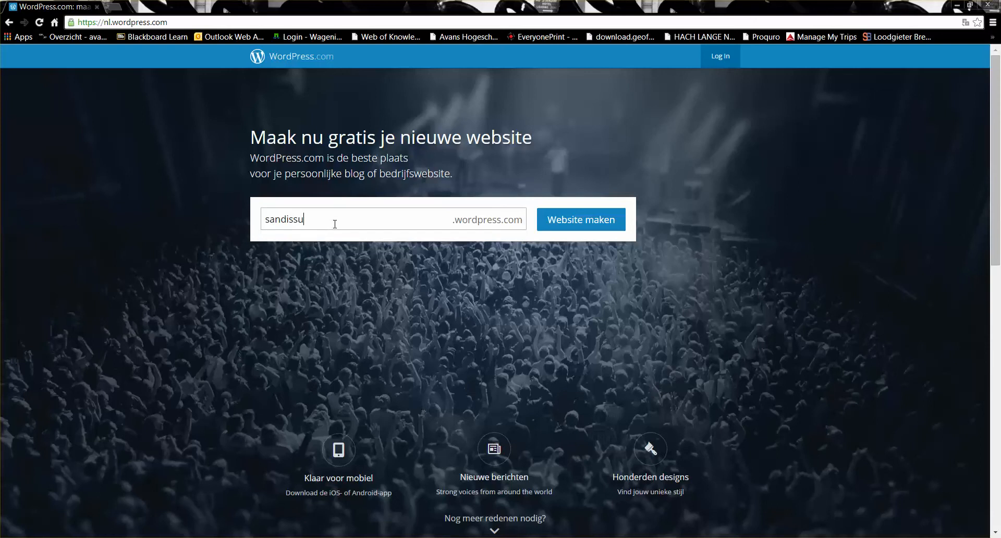
pyautogui.write('perfun')
pyautogui.click(593, 227)
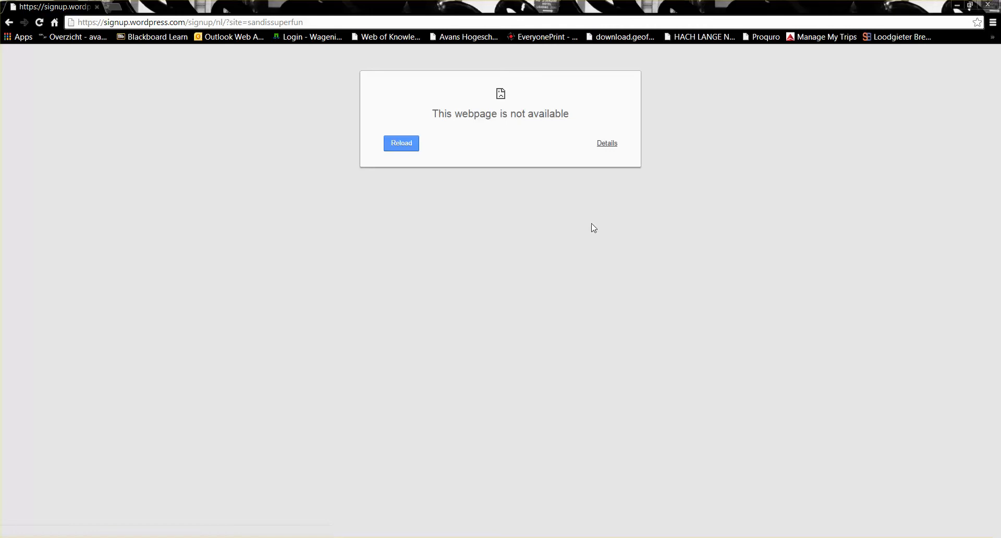
# - Reload the failed sign-up page and switch the form to English
pyautogui.click(414, 149)
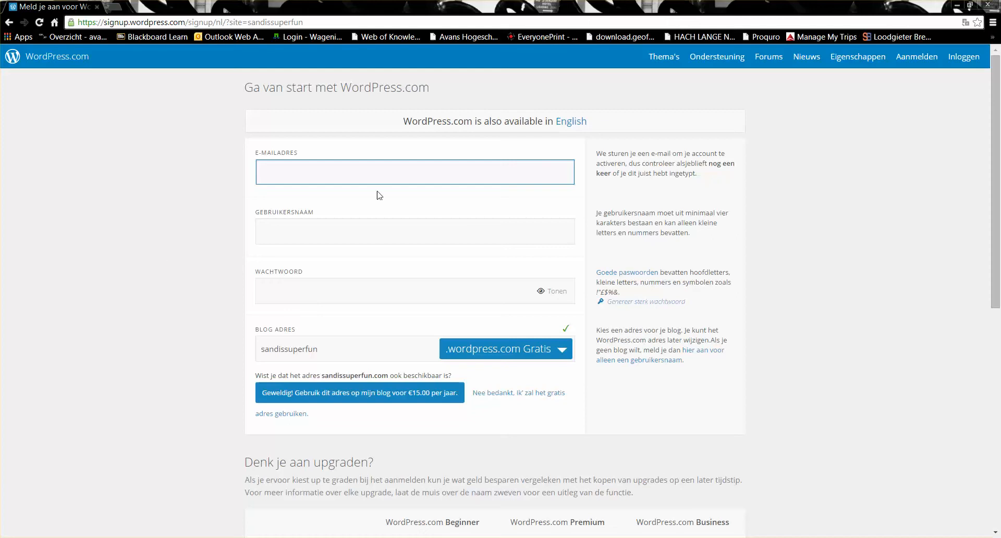
pyautogui.click(577, 126)
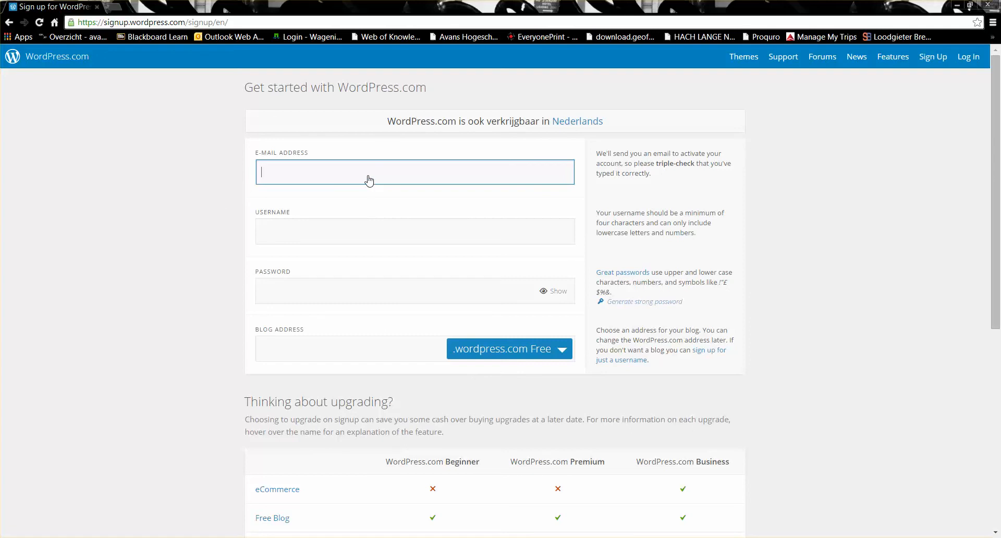
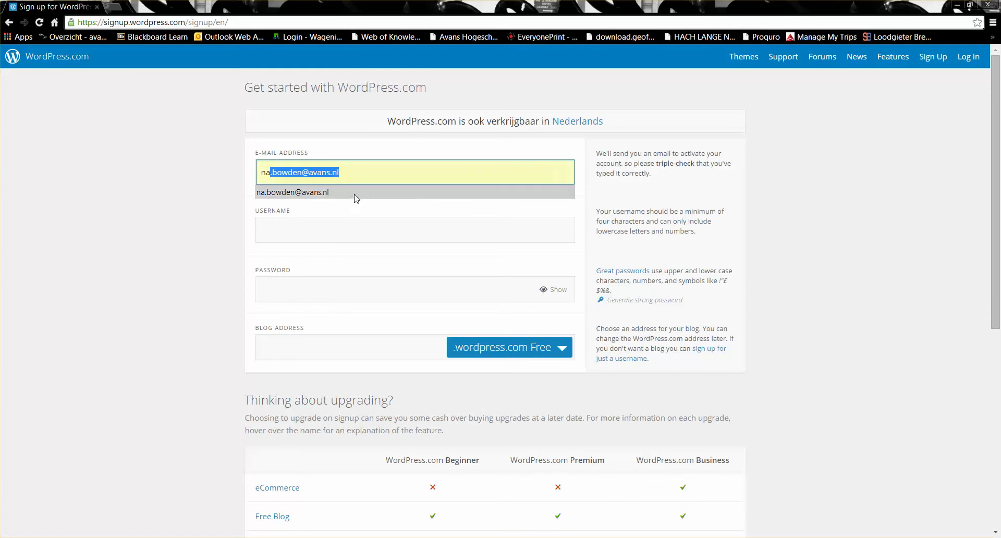
# - Fill in the saved account e-mail, then follow the Log In link since it's already registered
pyautogui.click(353, 194)
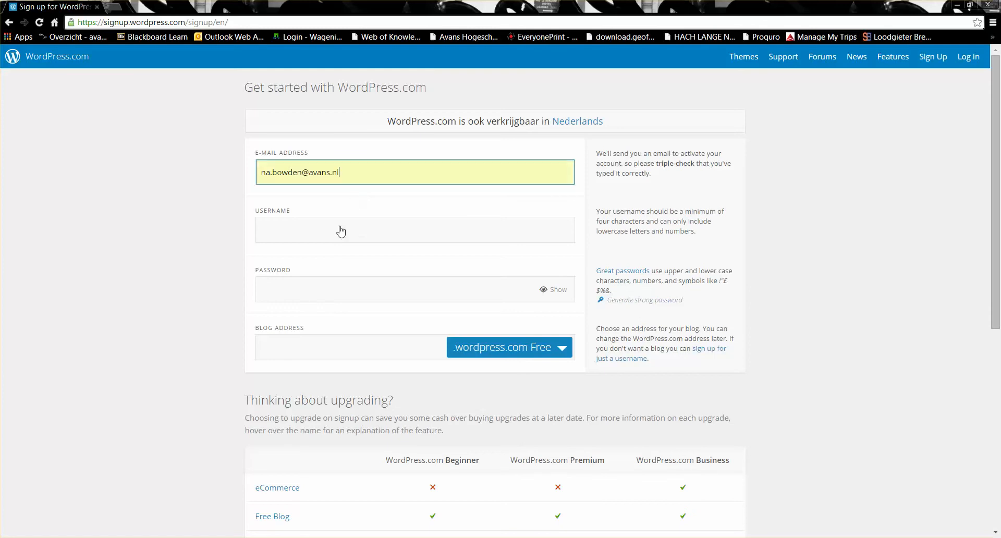
pyautogui.click(337, 240)
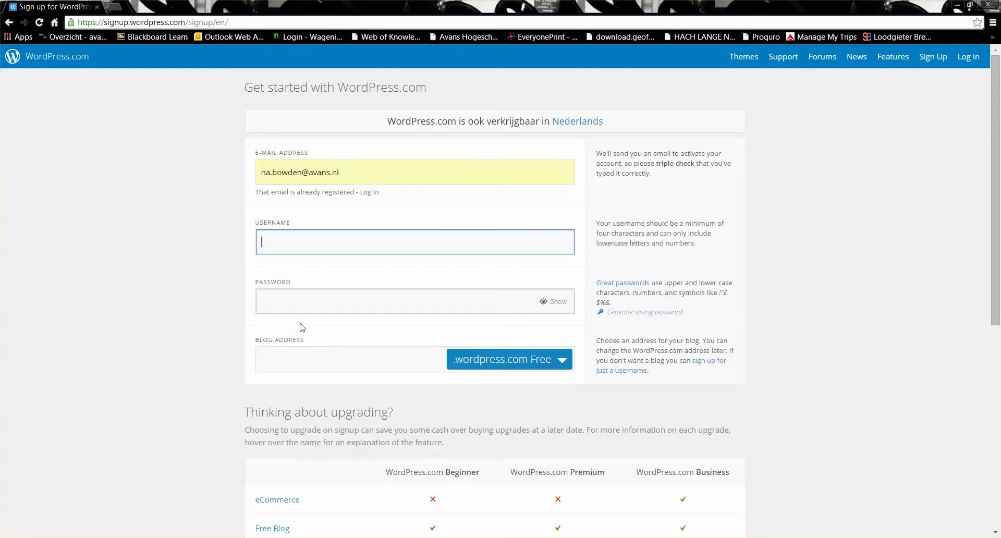
pyautogui.moveTo(999, 280); pyautogui.dragTo(999, 490)
pyautogui.scroll(7, 999, 491)
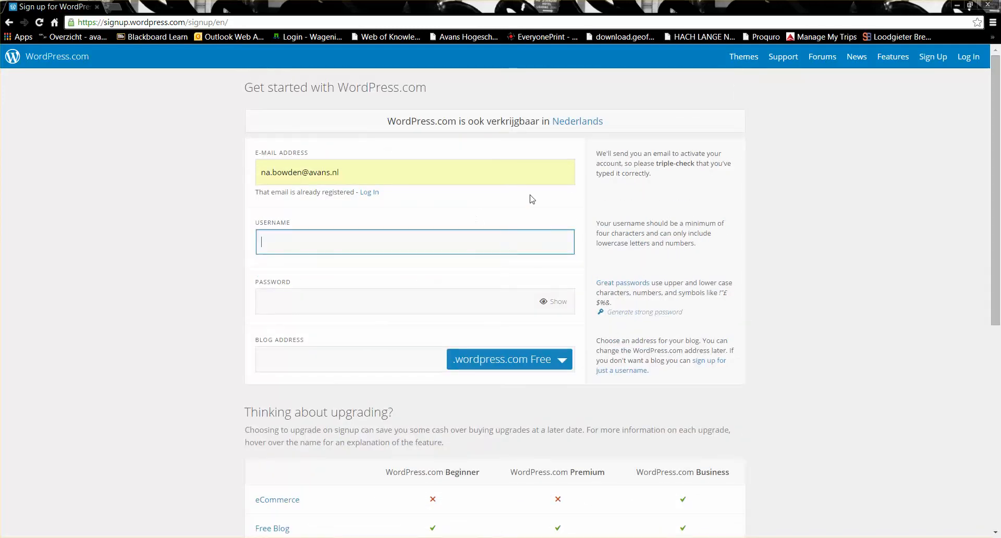
pyautogui.click(370, 195)
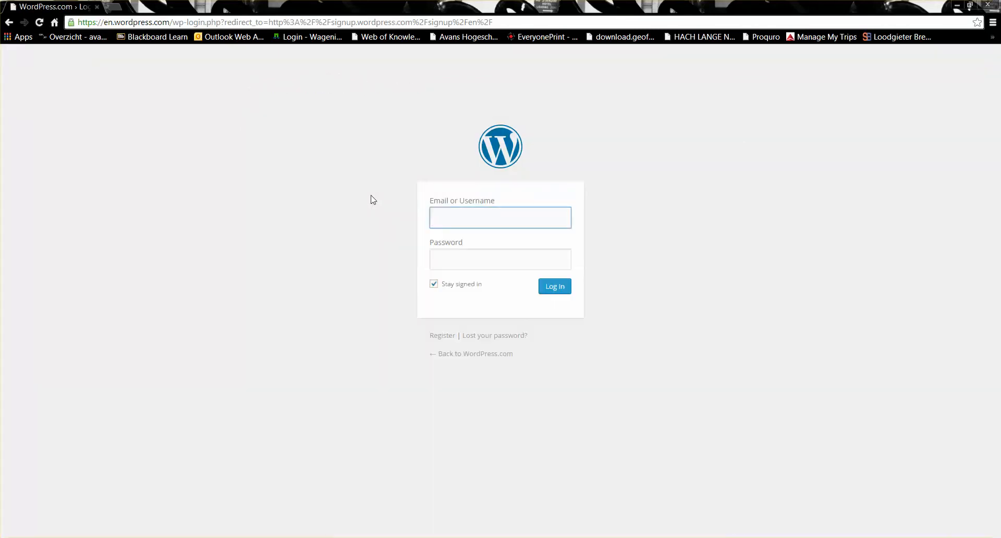
# - Log in with the account's e-mail address and password
pyautogui.press('Tab')
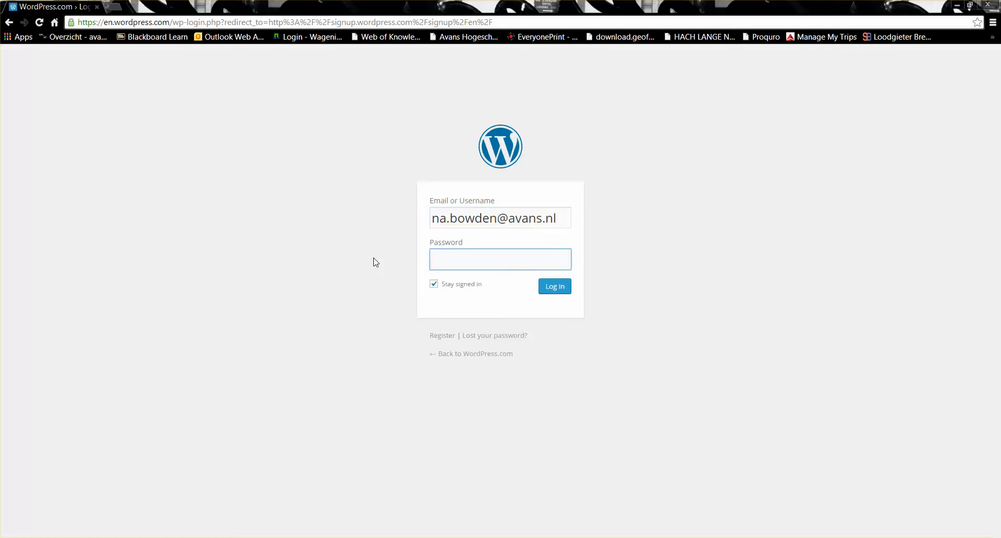
pyautogui.write('********')
pyautogui.click(556, 291)
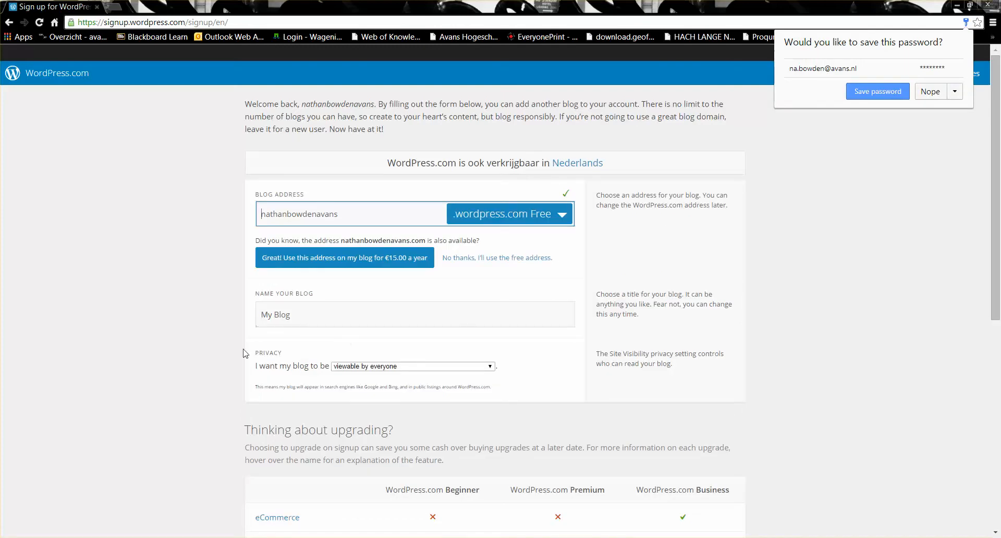
# - Create the blog with address sandissuperfun and title 'Sand is Super FUN !!!!!!!!!!!'
pyautogui.click(358, 218)
pyautogui.doubleClick(359, 218)
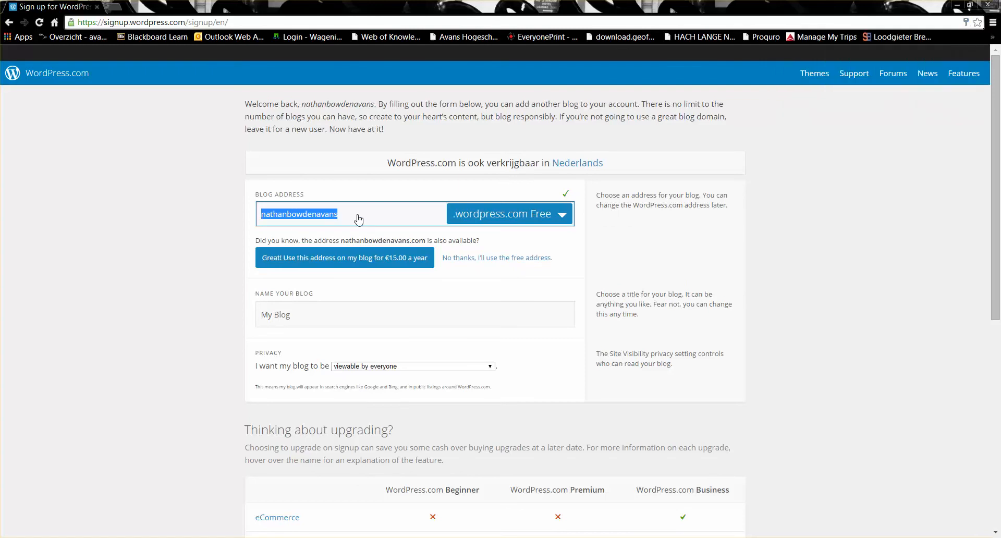
pyautogui.write('sandissu')
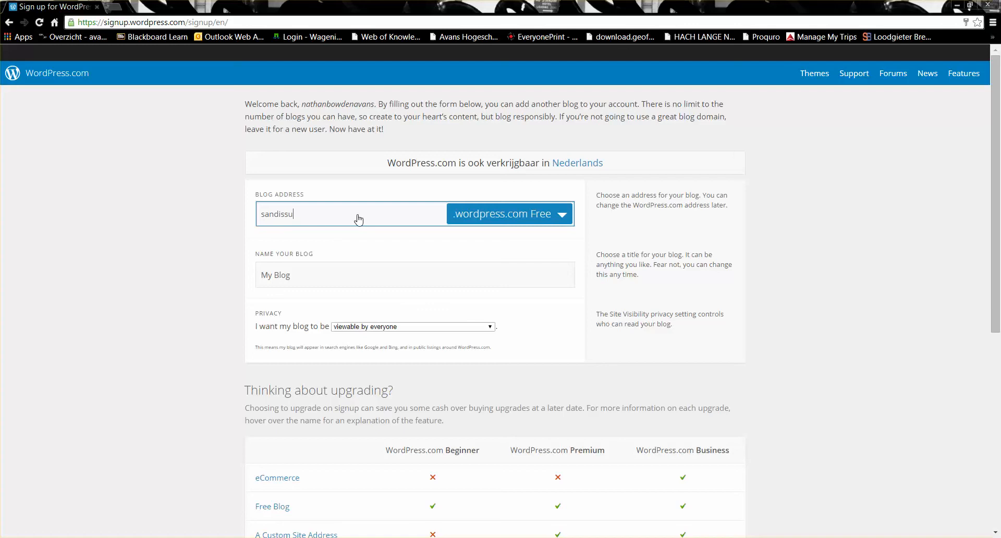
pyautogui.write('perfun')
pyautogui.click(337, 280)
pyautogui.press('BackSpace')
pyautogui.press('BackSpace')
pyautogui.press('BackSpace')
pyautogui.press('BackSpace')
pyautogui.press('BackSpace')
pyautogui.press('BackSpace')
pyautogui.press('BackSpace')
pyautogui.write('S')
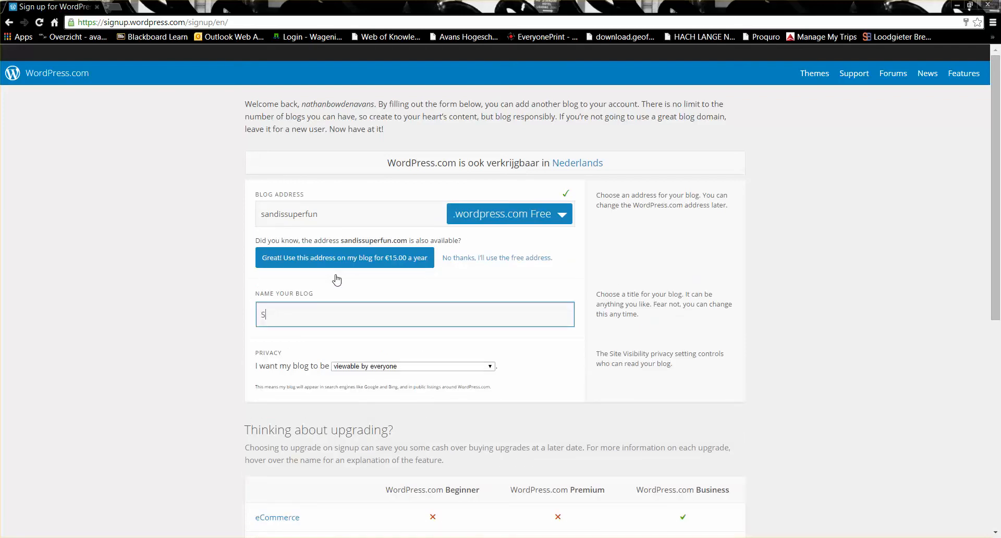
pyautogui.write('and is Super FUN !!!!!!!!!!!')
pyautogui.moveTo(999, 254); pyautogui.dragTo(998, 442)
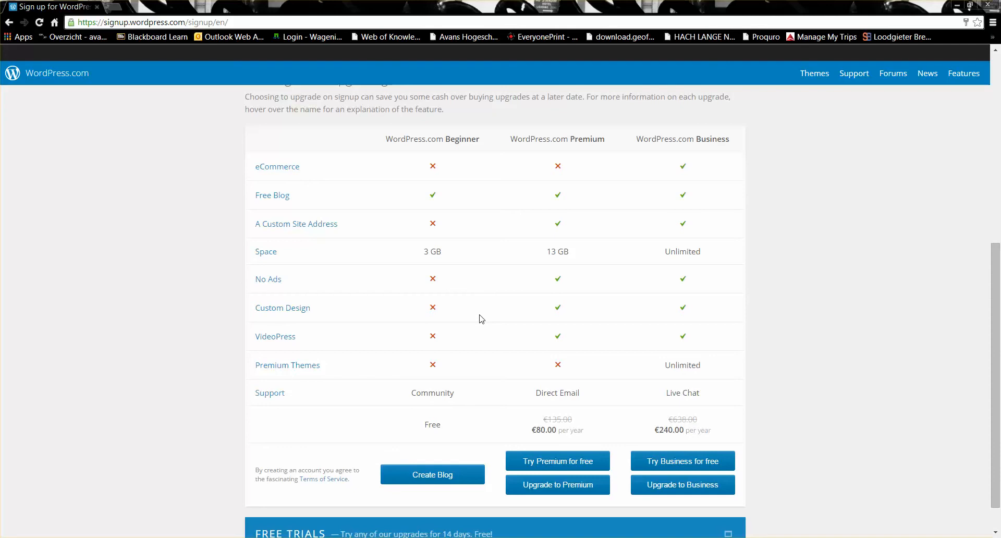
pyautogui.click(430, 478)
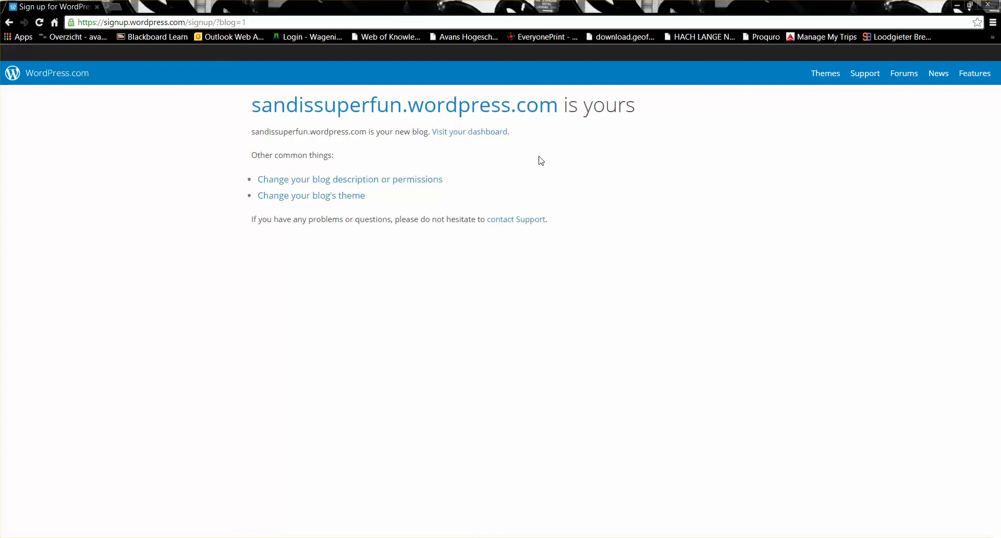
# - Open the new blog's dashboard, reloading it after the page fails to load
pyautogui.click(490, 137)
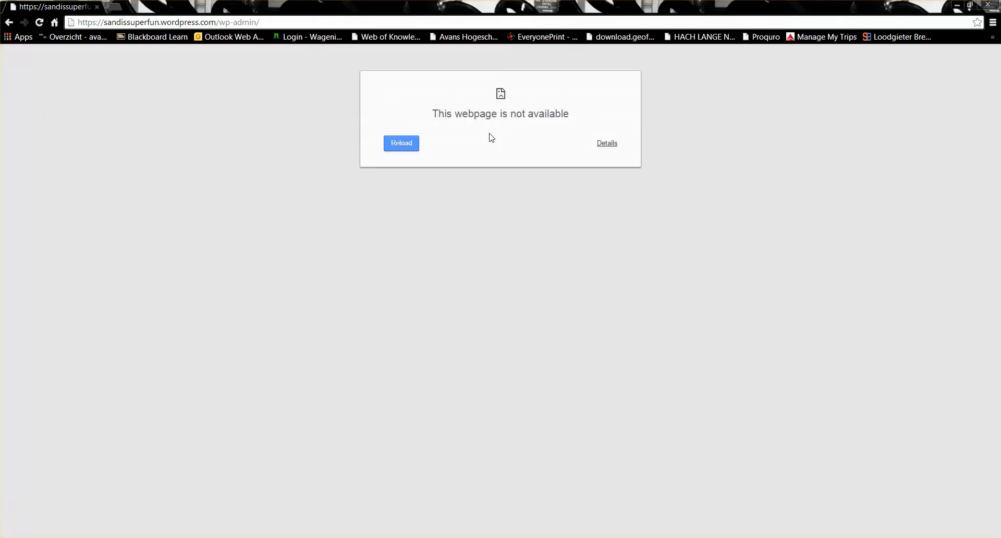
pyautogui.click(40, 23)
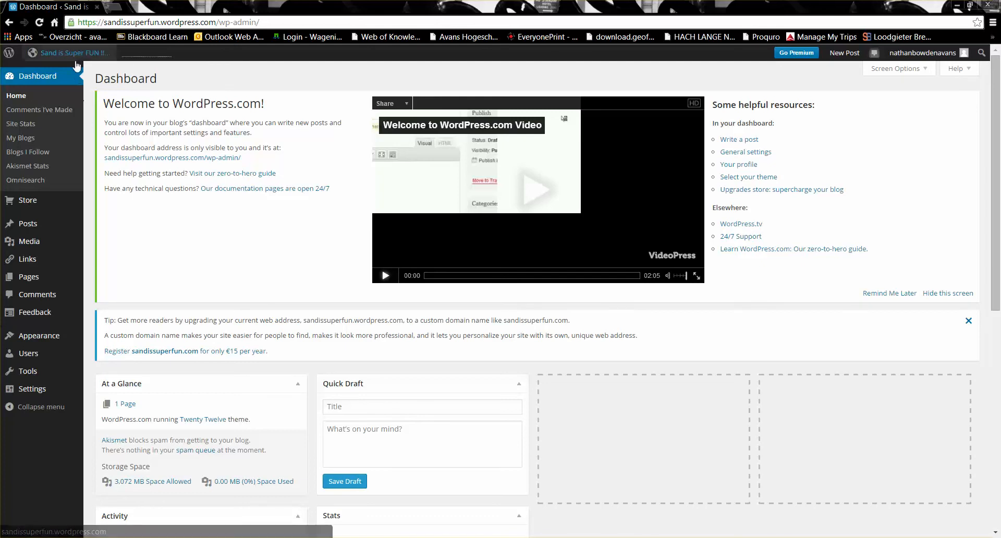
pyautogui.moveTo(76, 59)
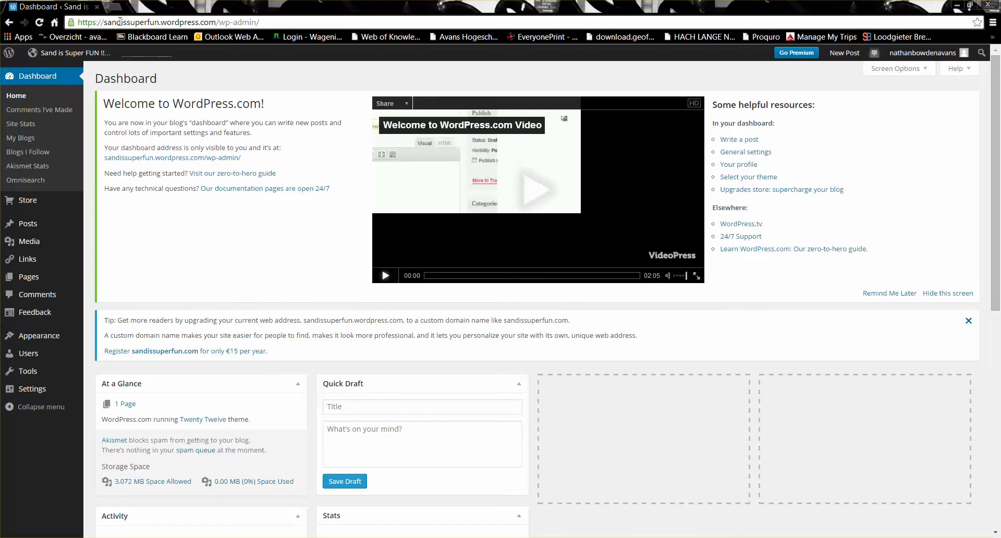
# - View the live sandissuperfun blog in a new tab, then return to the Dashboard tab
pyautogui.click(114, 6)
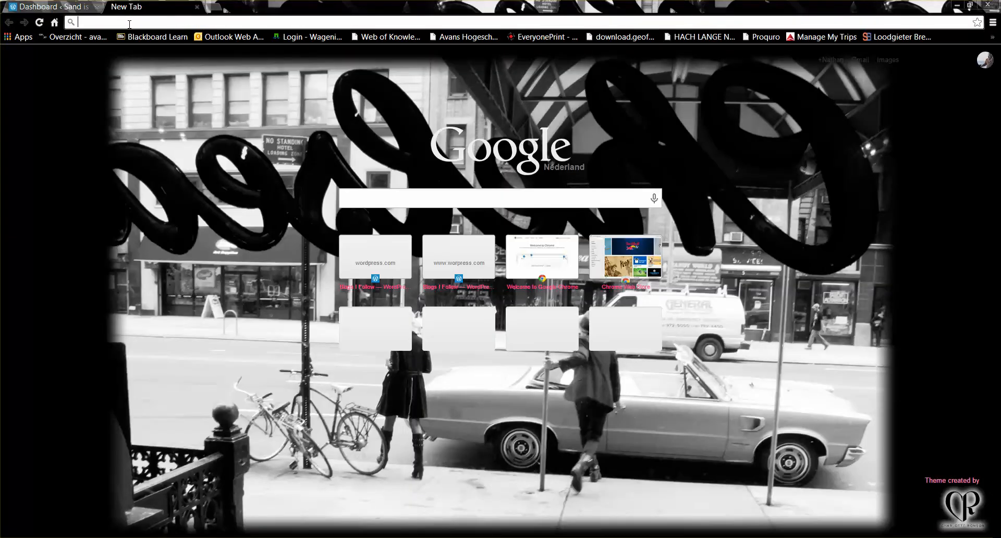
pyautogui.write('sandi')
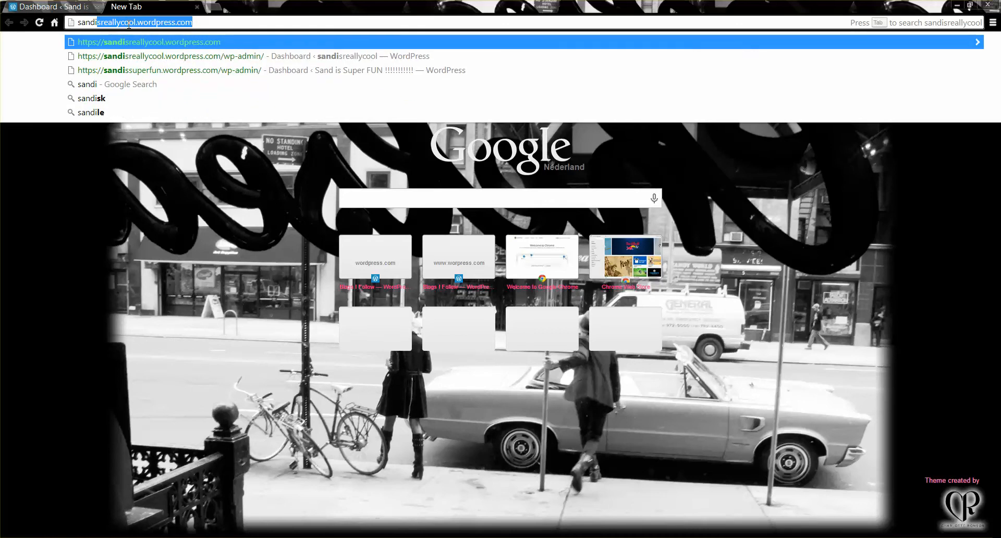
pyautogui.write('ssuperfun')
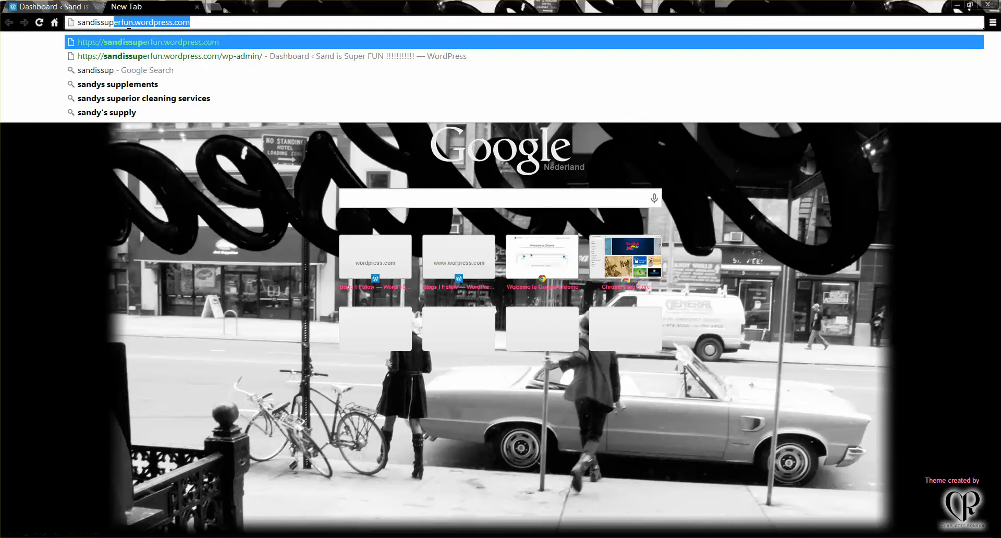
pyautogui.press('Return')
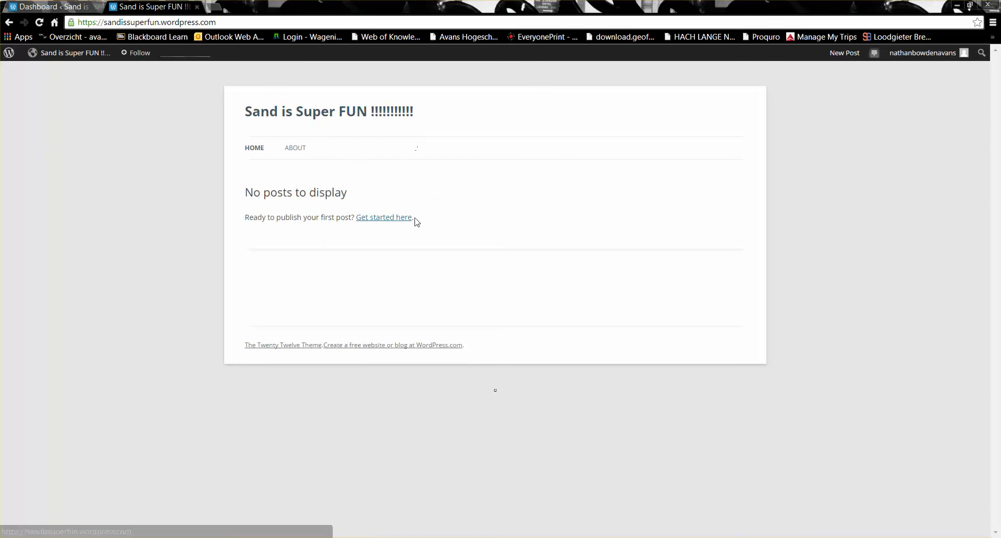
pyautogui.click(60, 7)
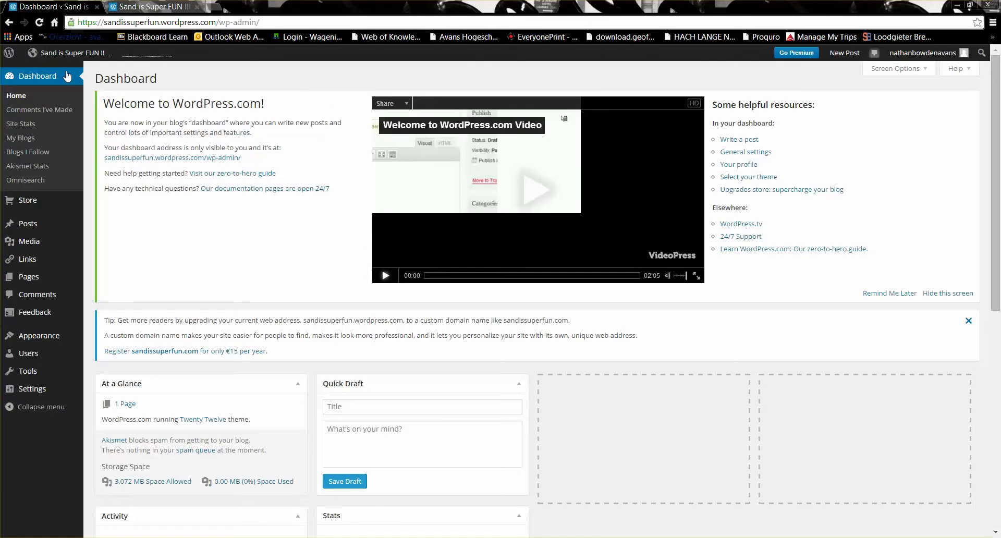
# - Start an empty post via Posts > Add New
pyautogui.moveTo(40, 277)
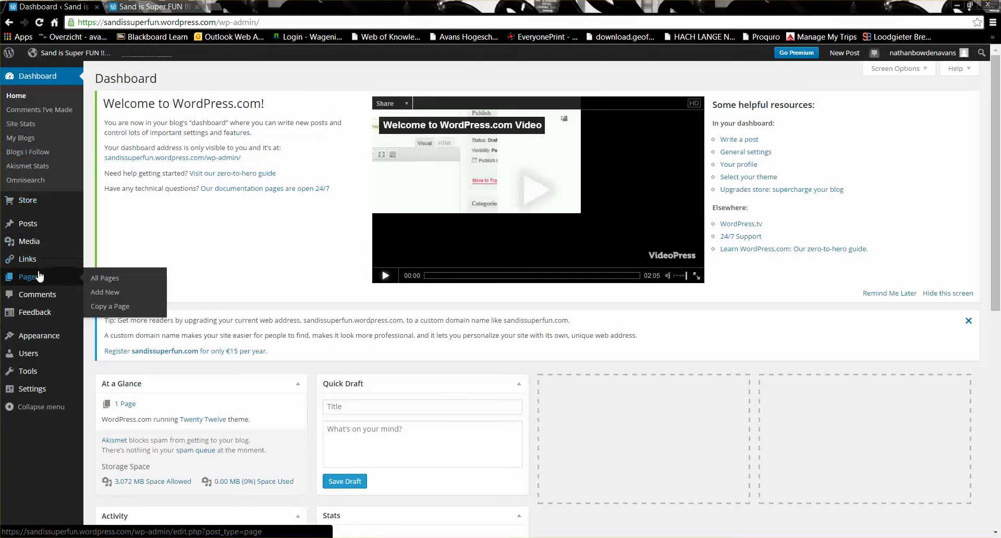
pyautogui.moveTo(31, 232)
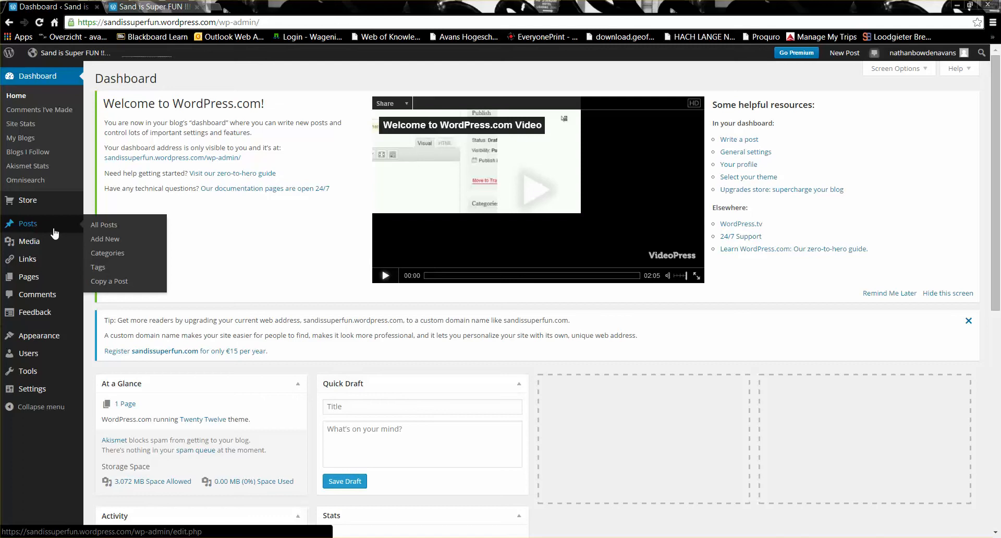
pyautogui.click(97, 240)
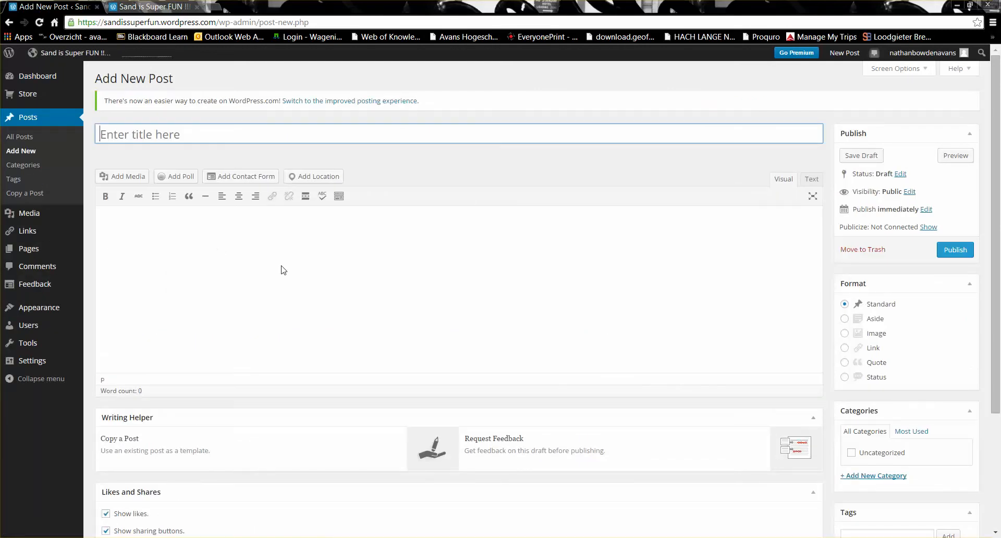
# - Title the post 'This is my first post. YAY!!!!'
pyautogui.write('THis')
pyautogui.press('BackSpace')
pyautogui.press('BackSpace')
pyautogui.press('BackSpace')
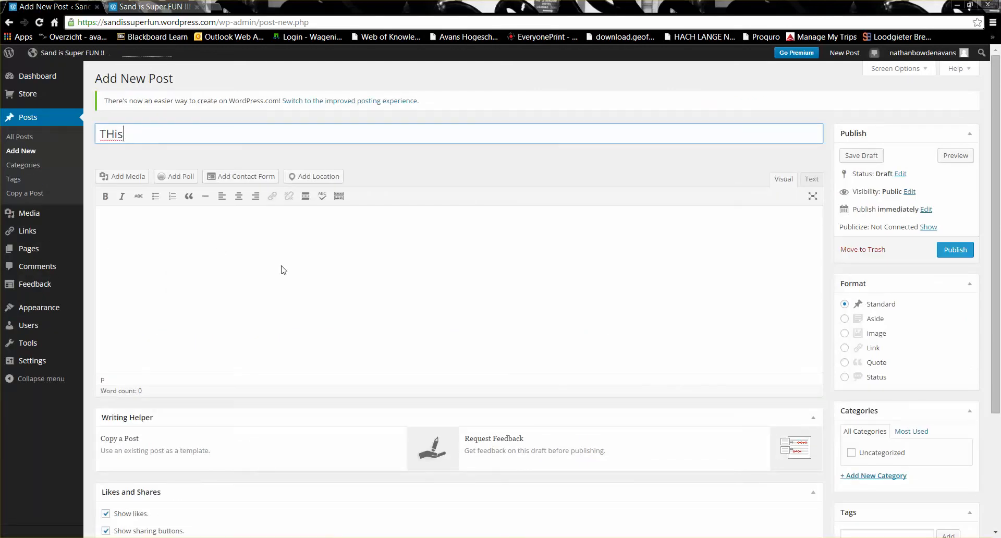
pyautogui.press('BackSpace')
pyautogui.write('his is my first post')
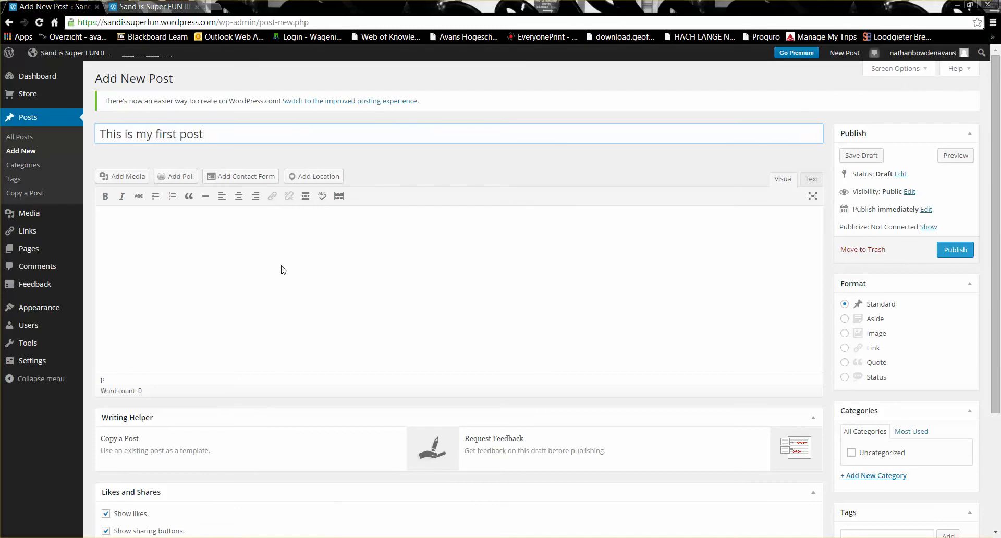
pyautogui.write('. YAYAY')
pyautogui.press('BackSpace')
pyautogui.press('BackSpace')
pyautogui.write('!!!!')
# - Write the body 'Blah blah blah. I'm having fun. Blah blah blah. Sand is super fun'
pyautogui.click(259, 234)
pyautogui.write('Blah blah b')
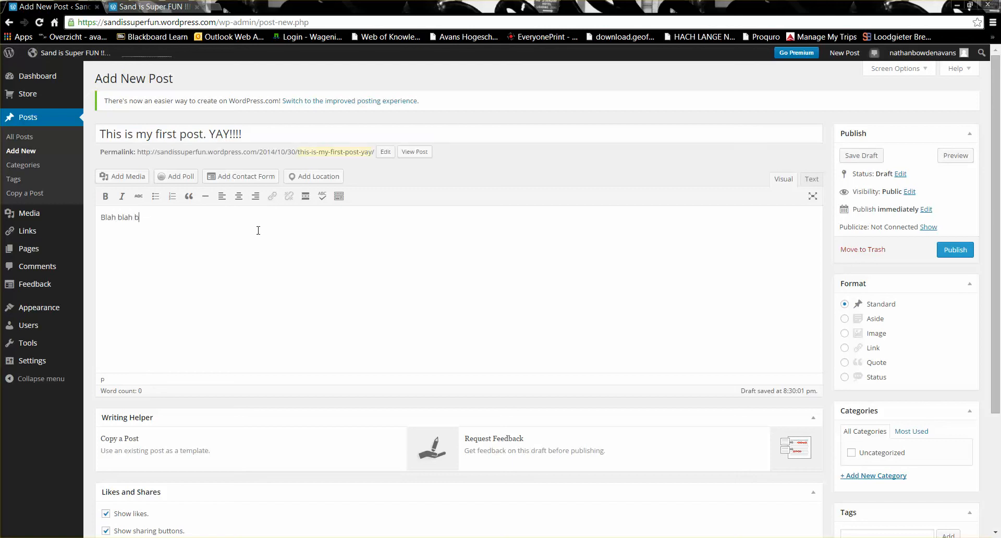
pyautogui.write("lah. I'm having fun. Bla")
pyautogui.press('BackSpace')
pyautogui.write('h blah blah. Sand is super fun')
# - Start a file upload from Add Media and look through Pictures and Screenshots for the image
pyautogui.click(136, 179)
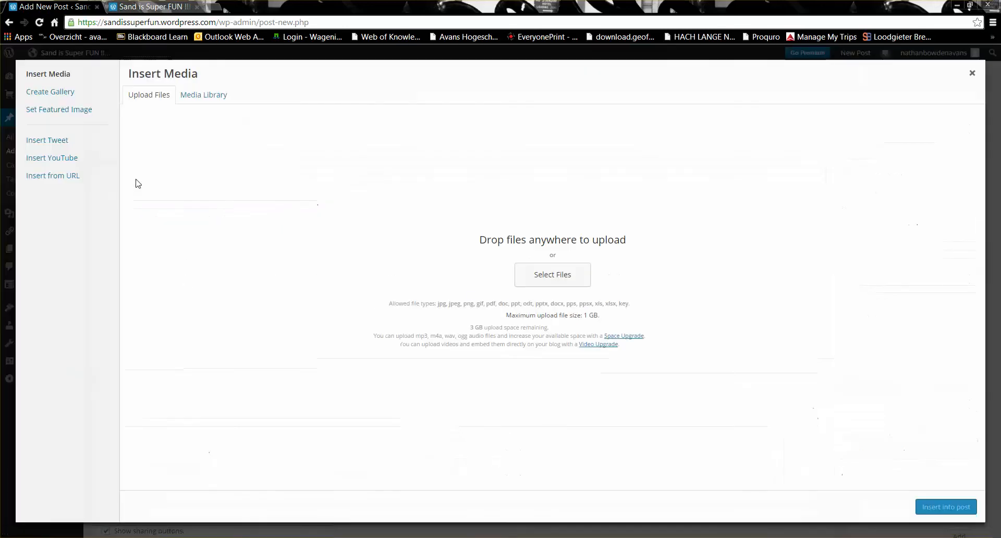
pyautogui.click(554, 281)
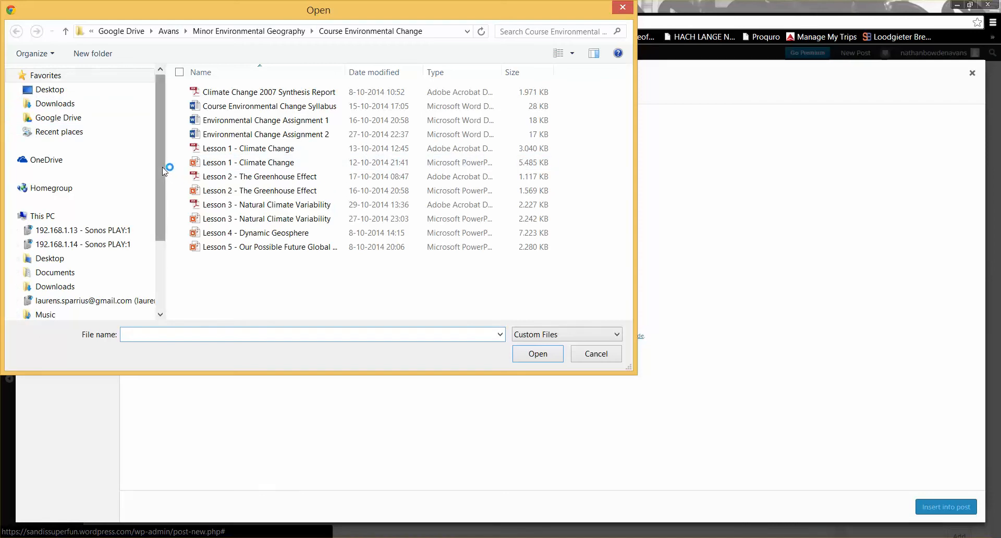
pyautogui.scroll(-2, 163, 173)
pyautogui.scroll(-1, 163, 228)
pyautogui.scroll(1, 162, 219)
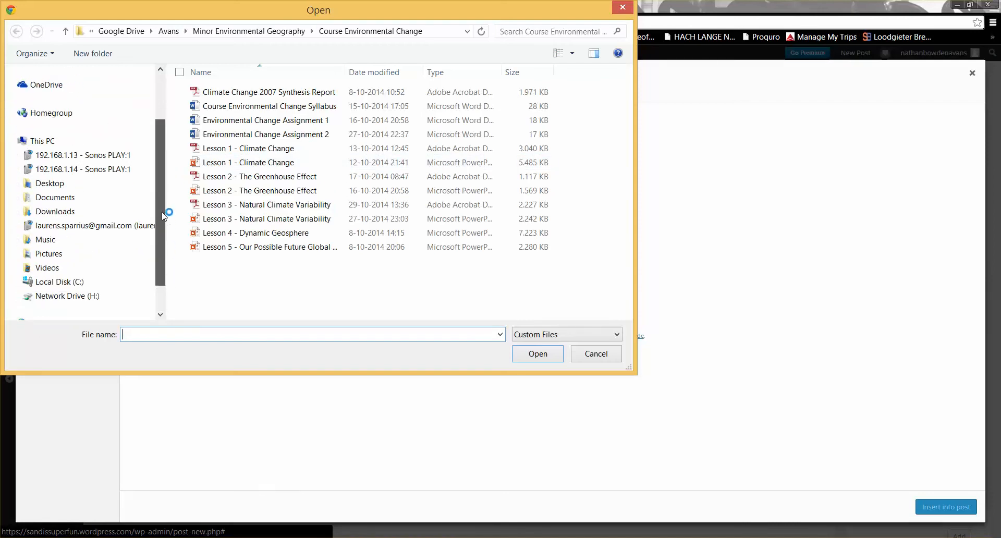
pyautogui.click(54, 256)
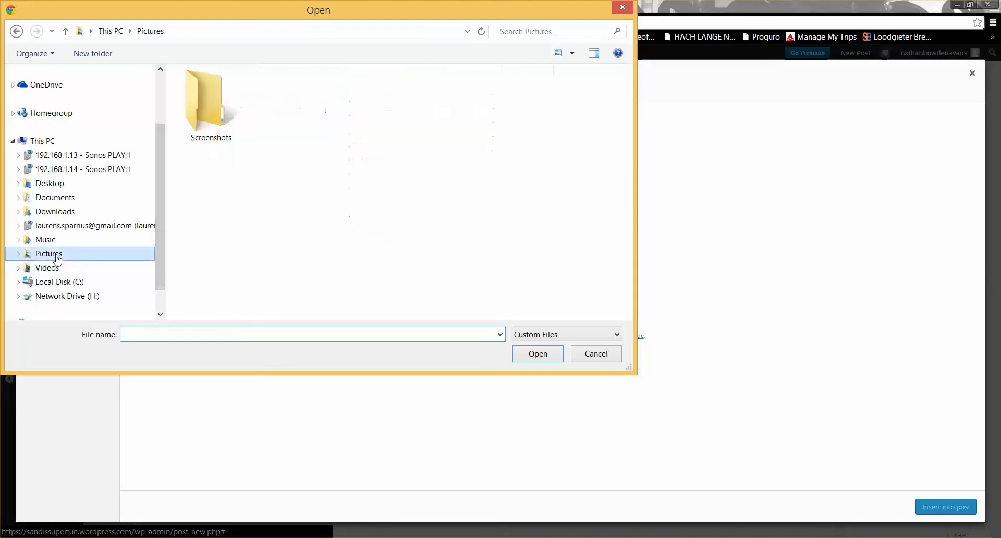
pyautogui.click(231, 112)
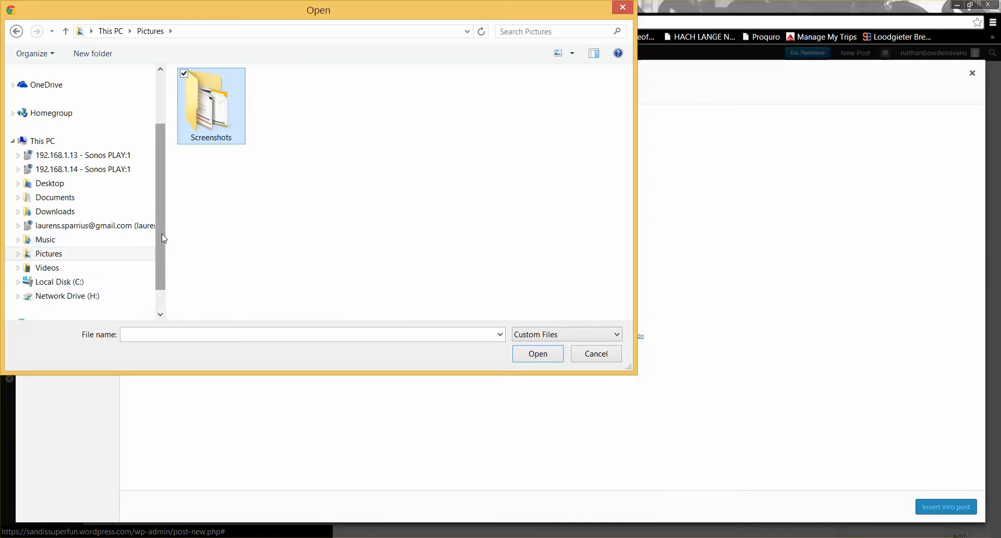
# - Upload 'game of thrones photo' from Google Drive > Personal
pyautogui.scroll(2, 161, 236)
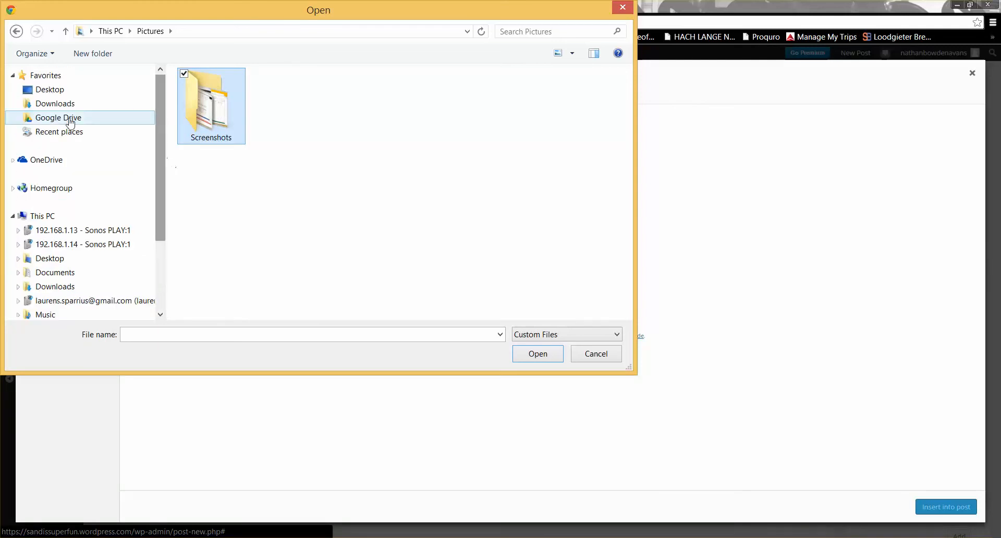
pyautogui.click(70, 120)
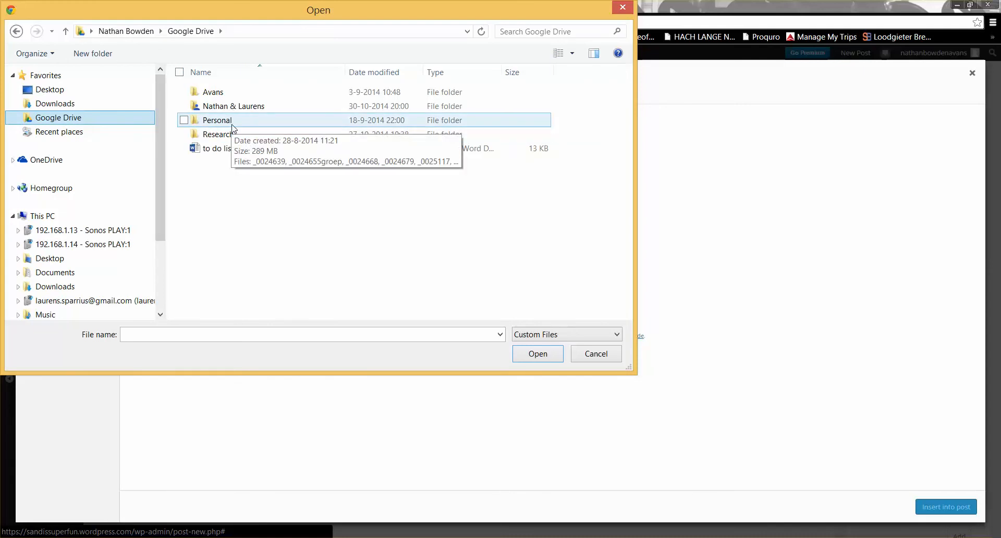
pyautogui.doubleClick(232, 126)
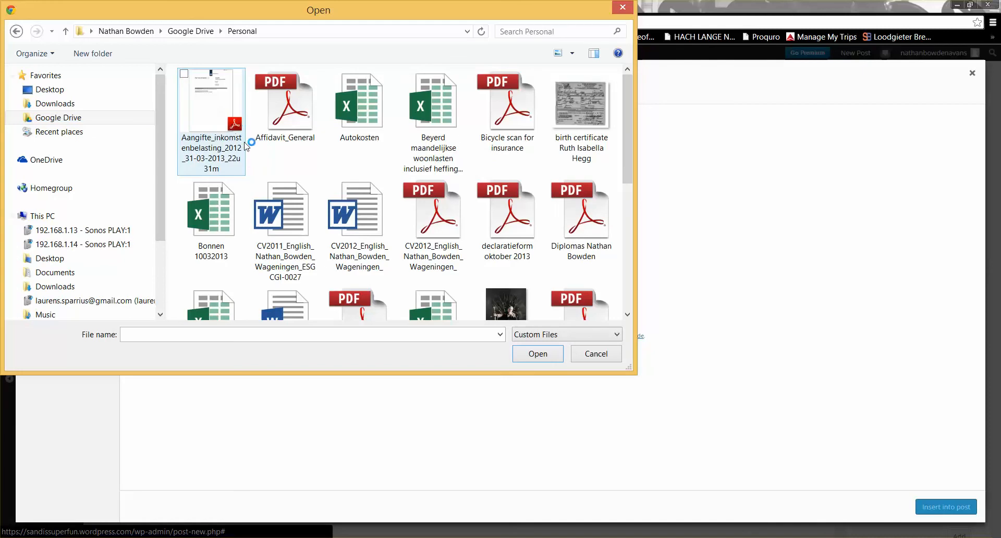
pyautogui.moveTo(627, 160); pyautogui.dragTo(630, 195)
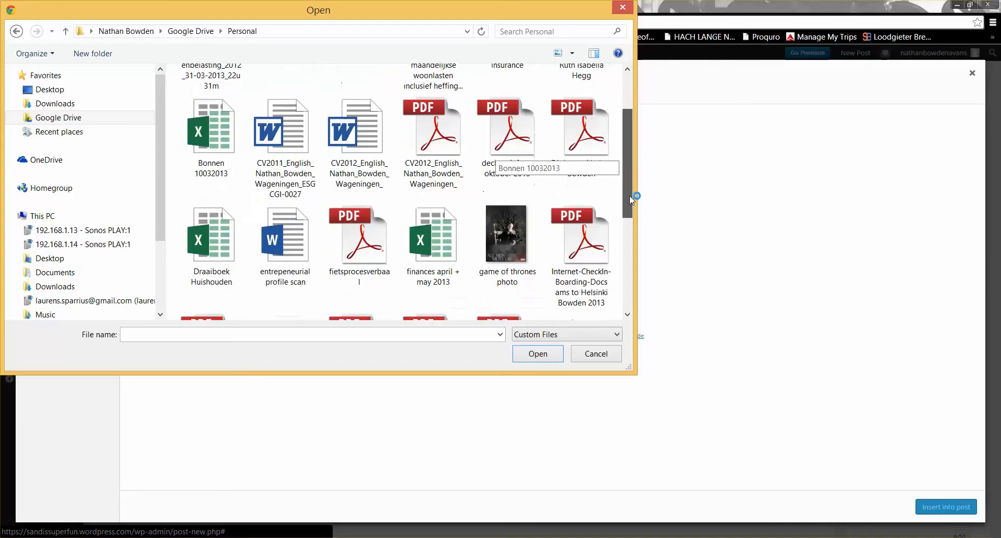
pyautogui.click(506, 235)
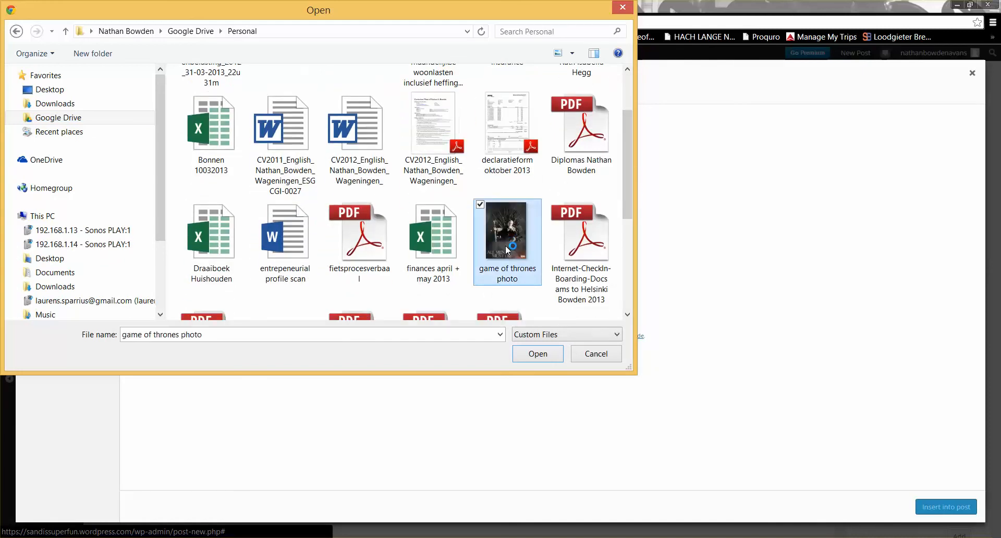
pyautogui.click(540, 353)
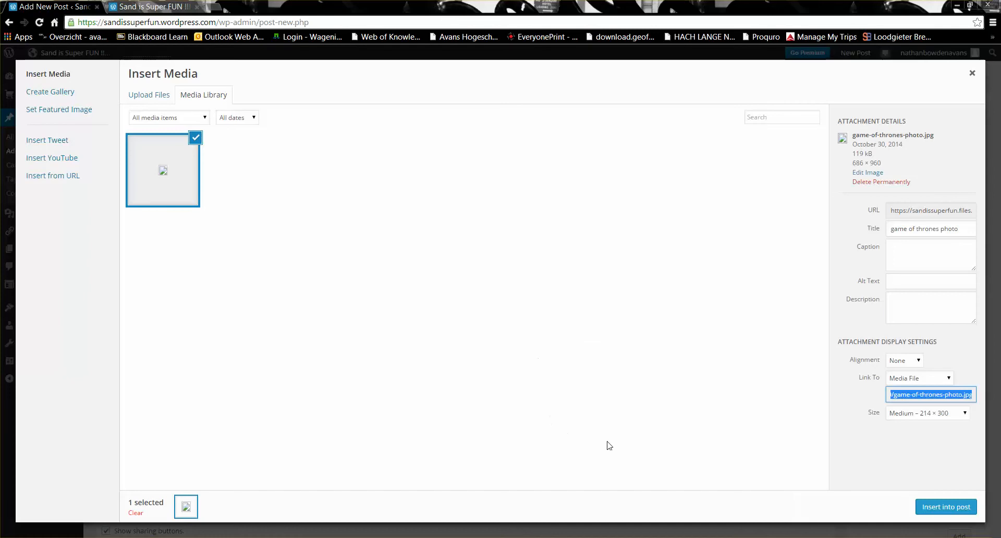
# - Insert the uploaded game of thrones photo into the post below the body text
pyautogui.click(938, 513)
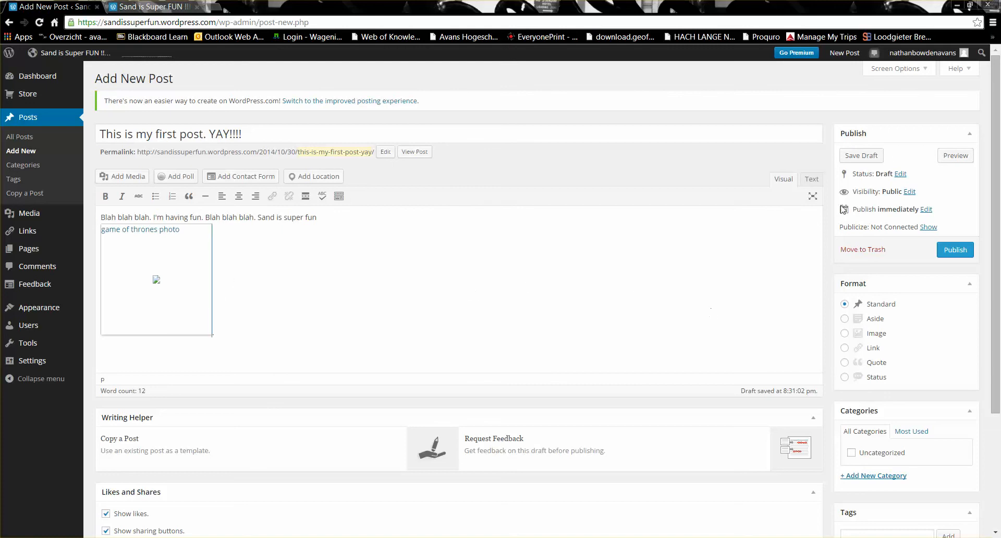
# - Save the image post as a draft, then publish it as the blog's first post
pyautogui.click(879, 157)
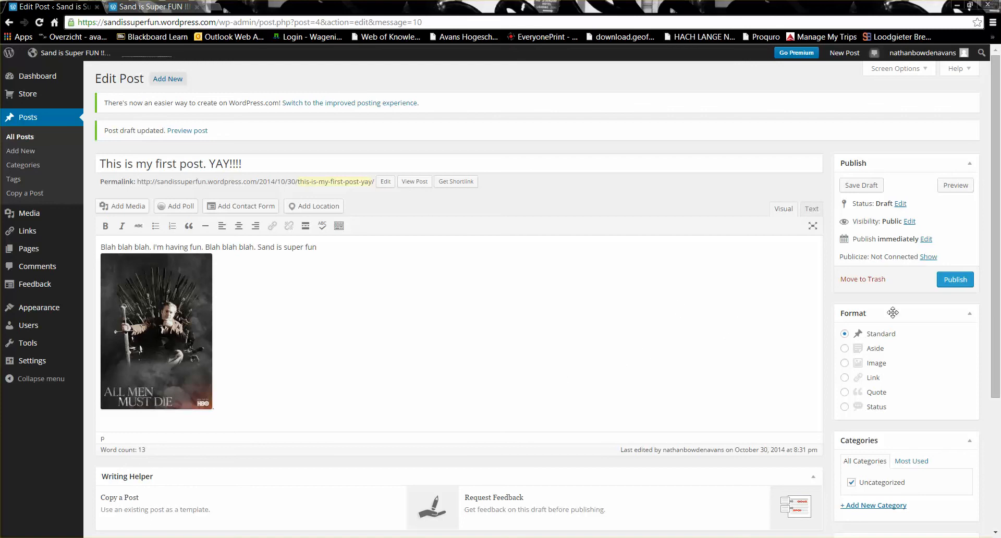
pyautogui.click(956, 281)
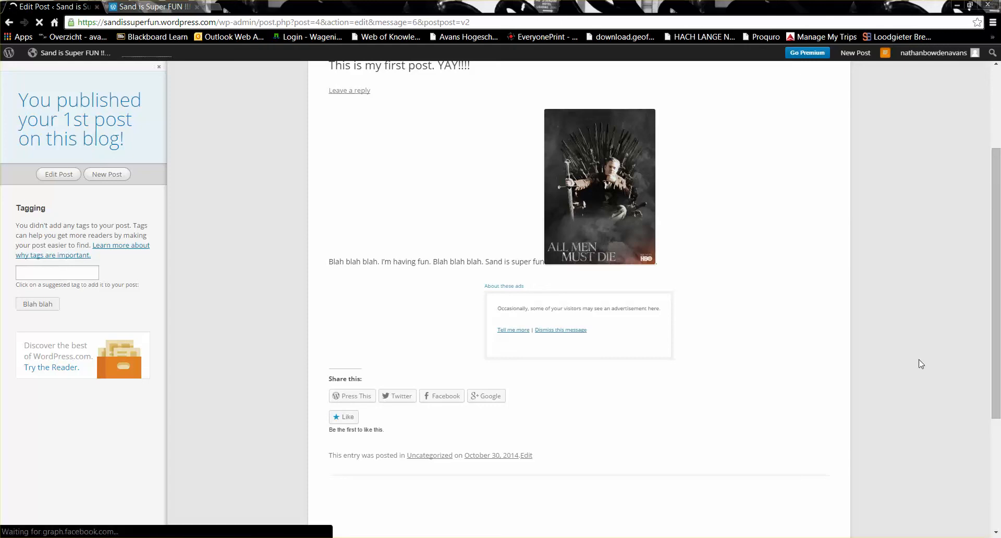
# - Dismiss the publish summary to view the live post, then return to the blog's dashboard
pyautogui.moveTo(996, 367); pyautogui.dragTo(996, 290)
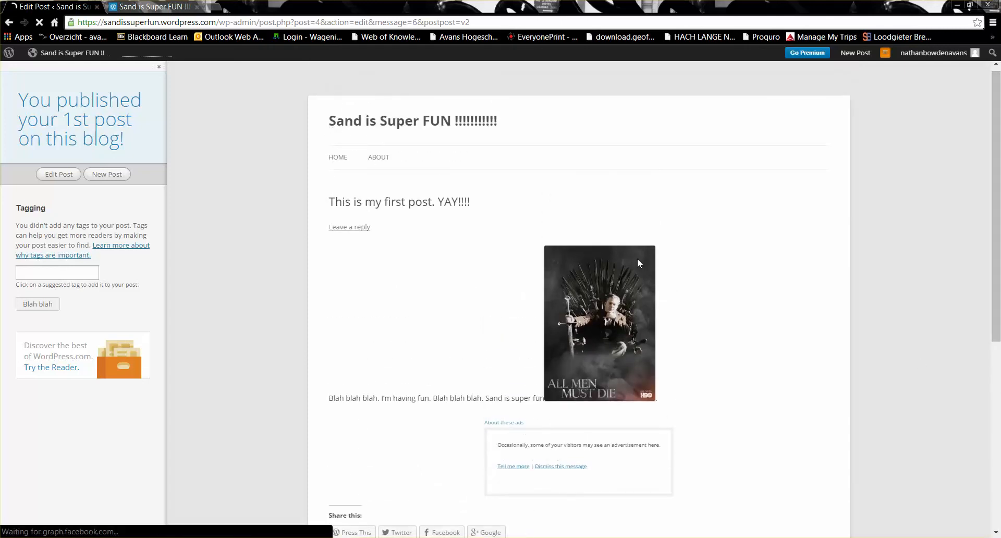
pyautogui.click(159, 67)
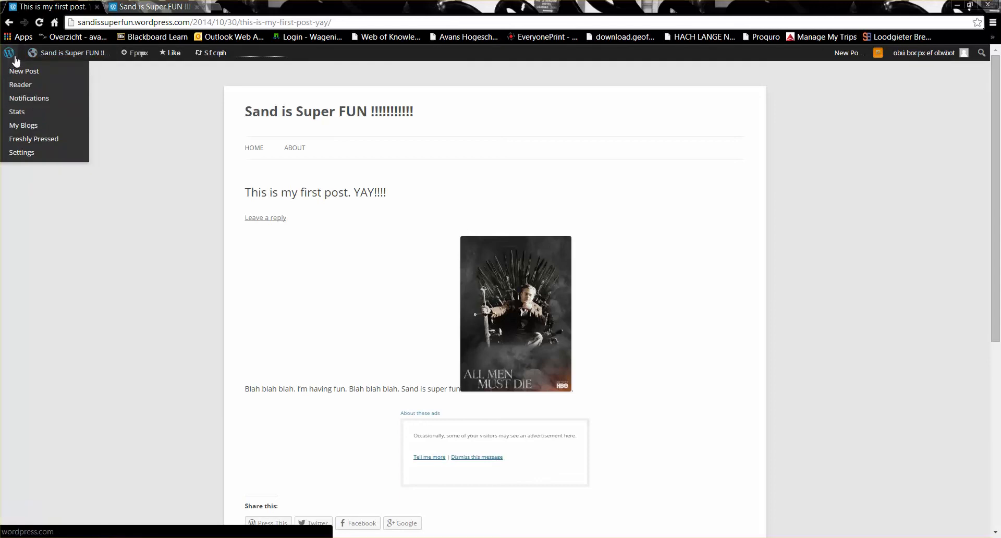
pyautogui.moveTo(44, 59)
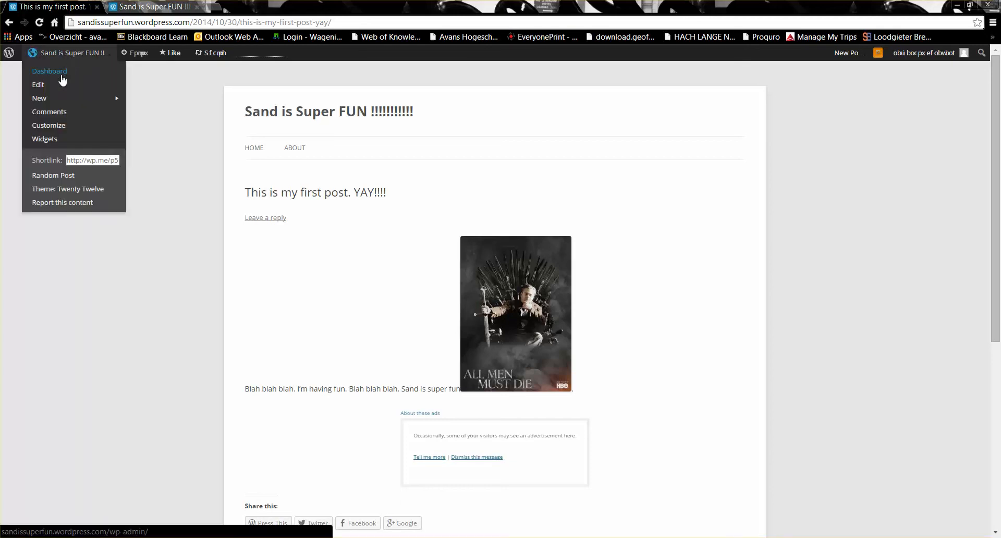
pyautogui.click(63, 77)
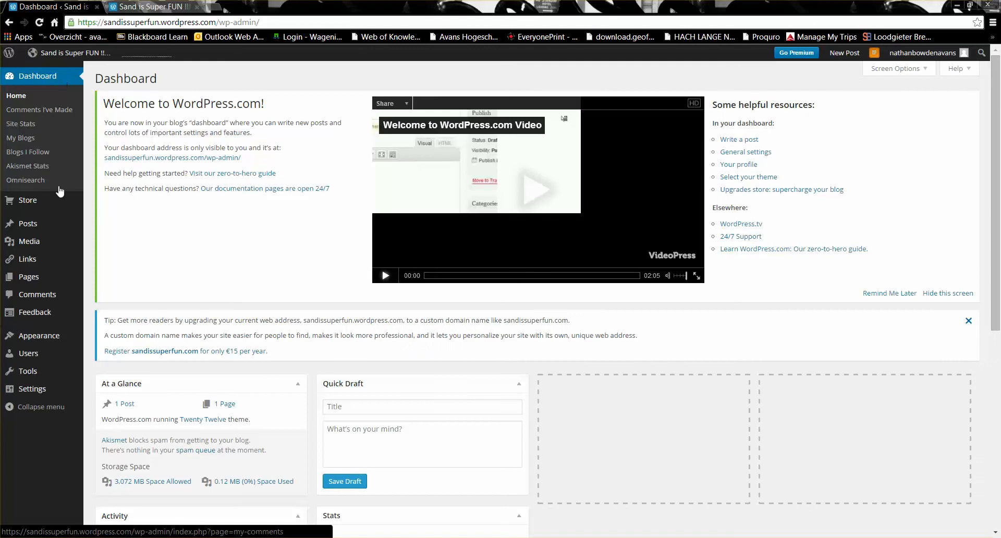
# - Review the live blog's HOME front page and its ABOUT page
pyautogui.moveTo(32, 224)
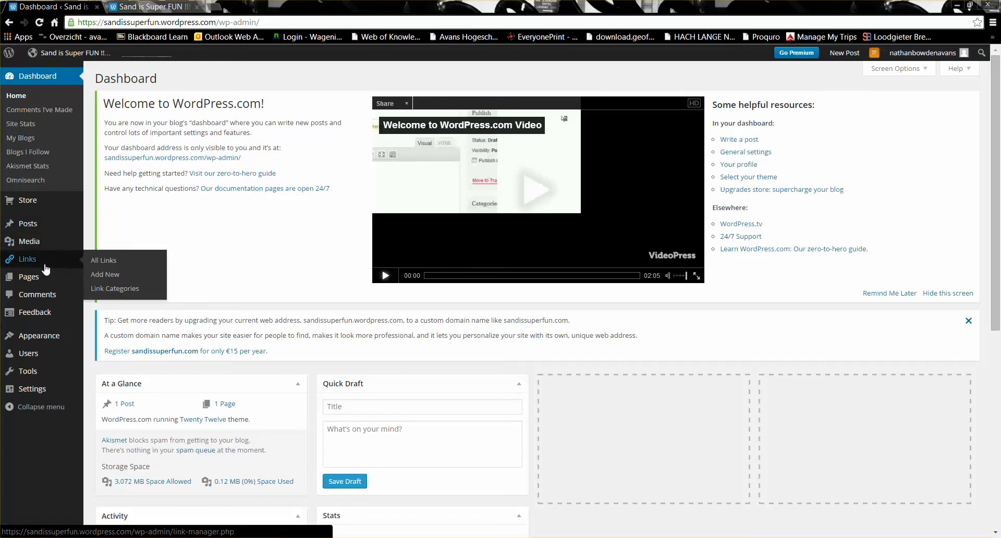
pyautogui.moveTo(40, 285)
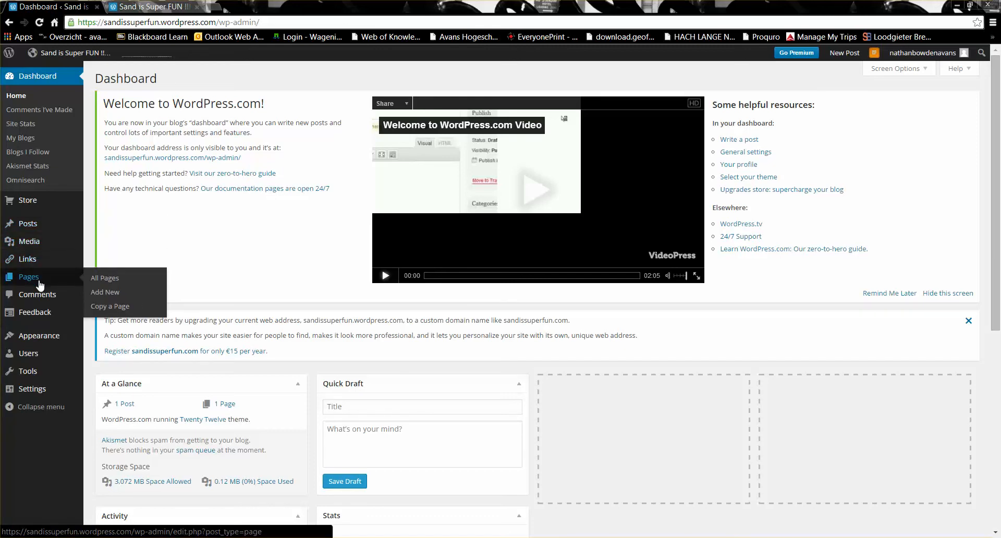
pyautogui.click(157, 12)
pyautogui.click(261, 151)
pyautogui.click(295, 148)
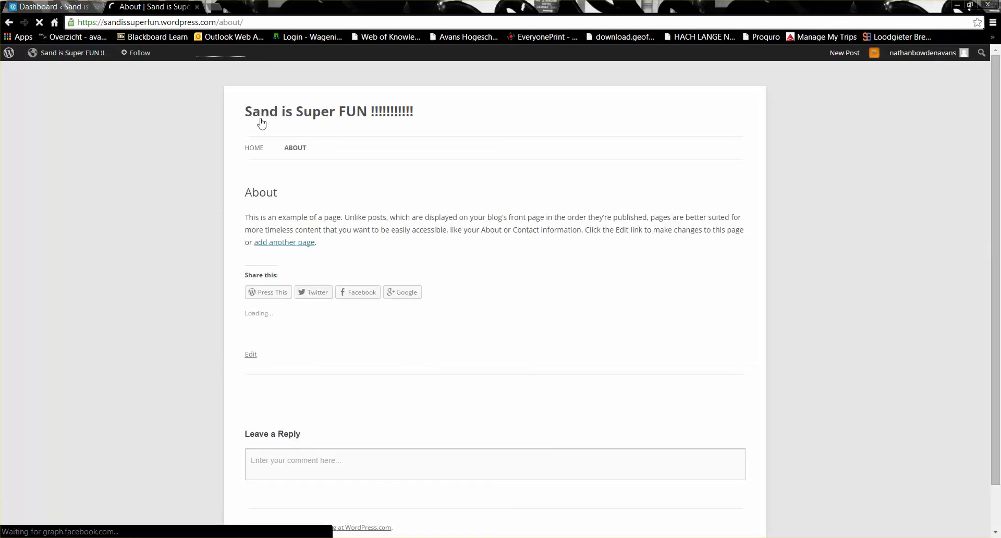
pyautogui.click(262, 151)
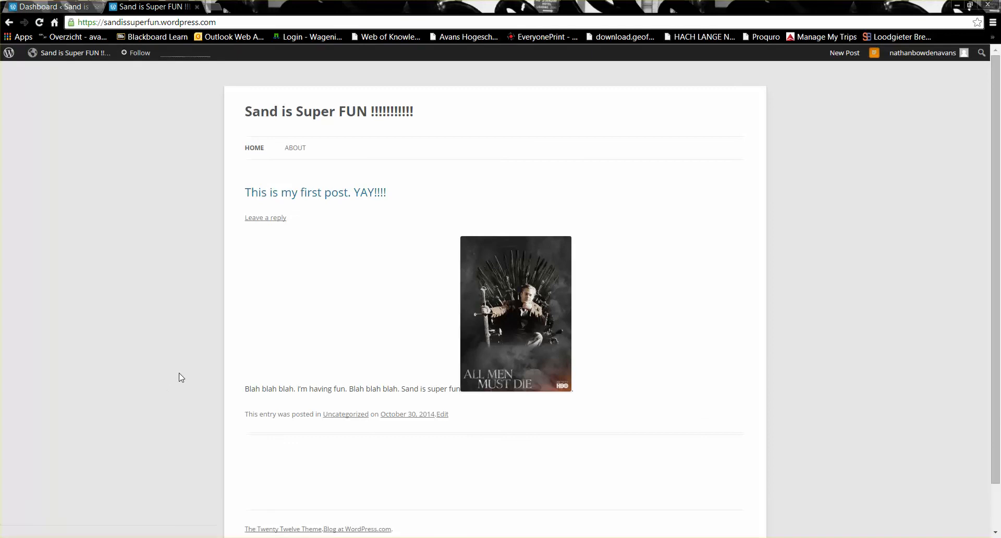
pyautogui.click(294, 149)
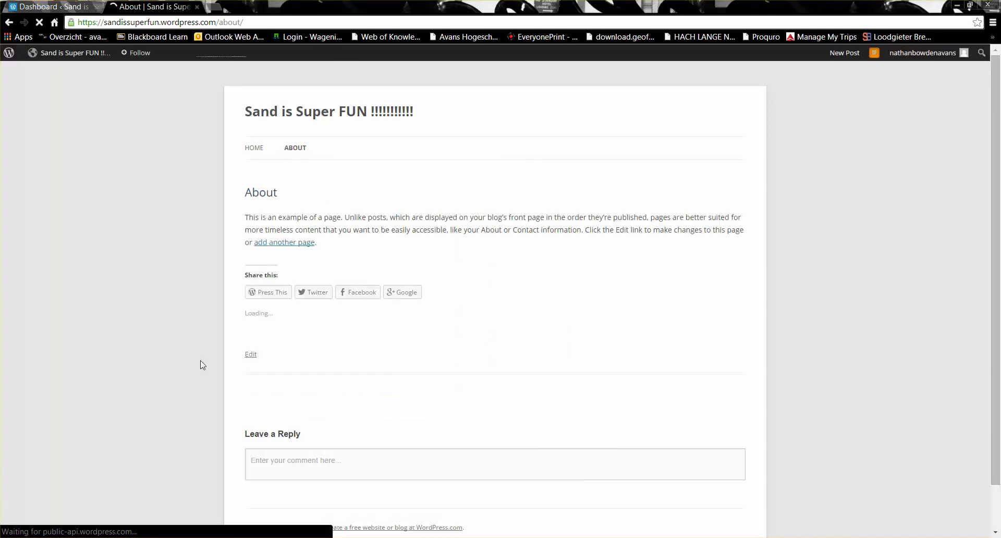
# - Back on the dashboard, start a new blank page via Pages > Add New
pyautogui.click(49, 8)
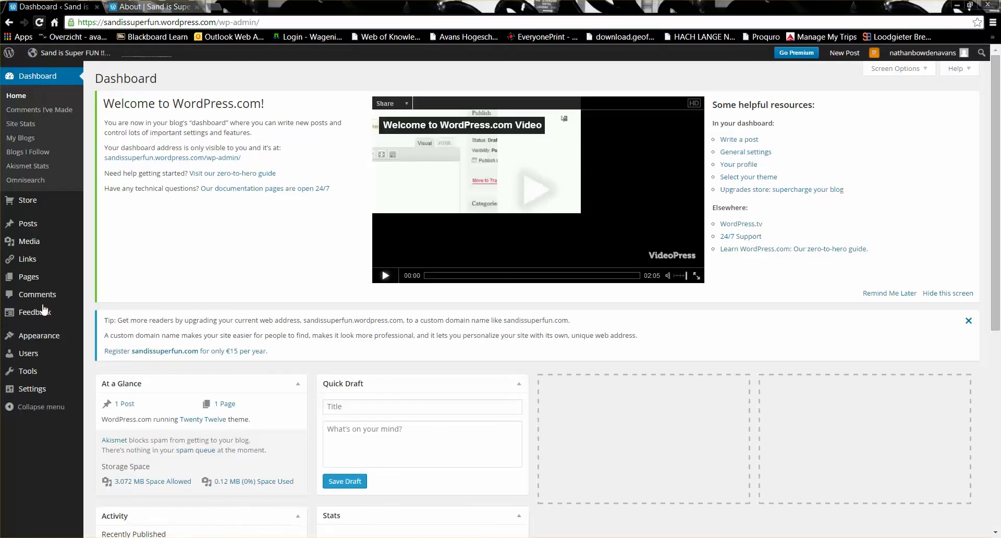
pyautogui.moveTo(38, 282)
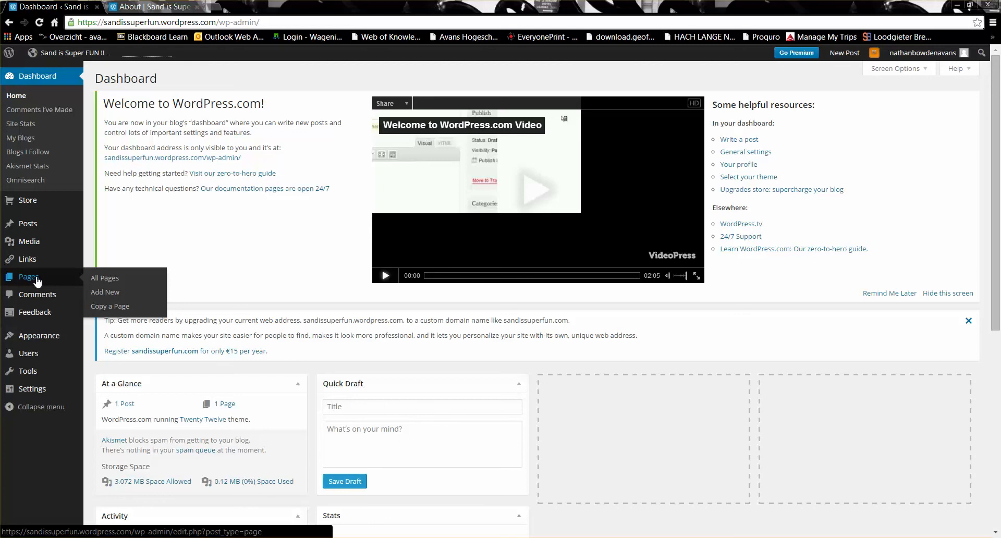
pyautogui.click(99, 292)
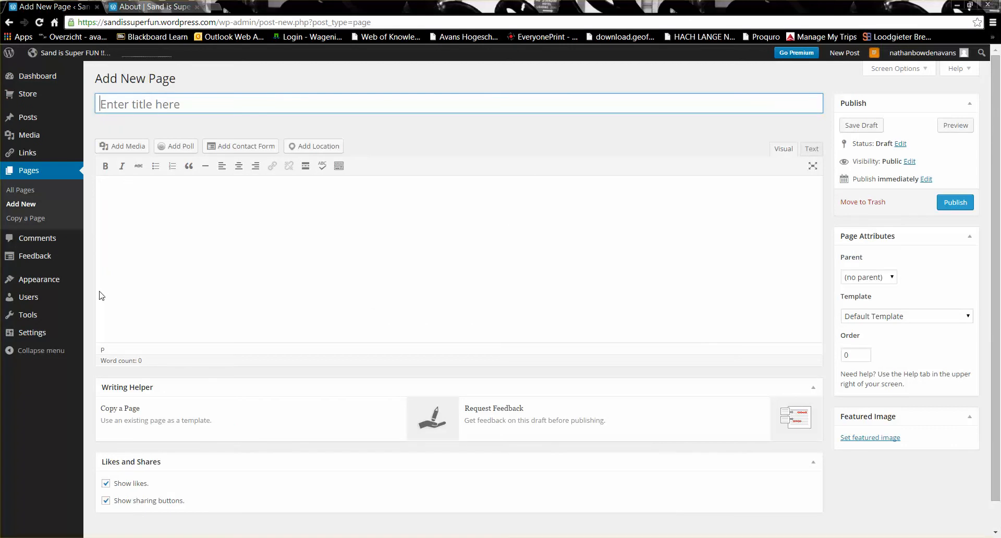
# - Title the new page with its owner's name plus 'Page', add a one-line body saying he will use it, and save as draft
pyautogui.click(175, 6)
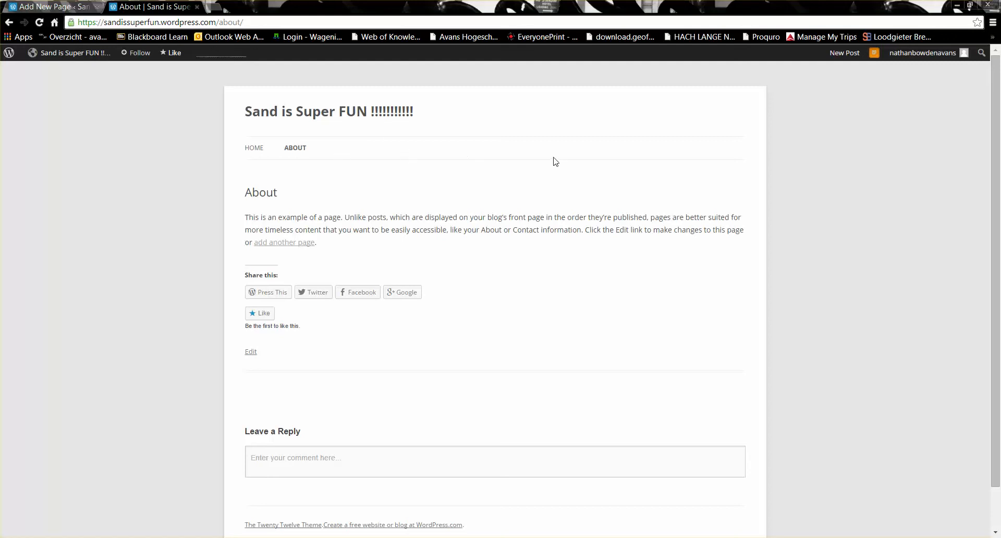
pyautogui.click(57, 6)
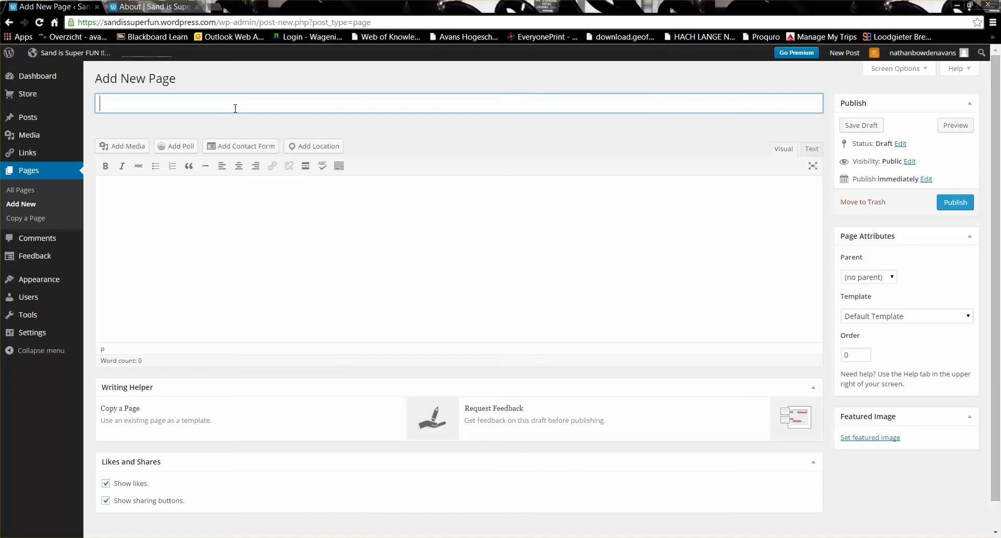
pyautogui.write("Nathan's Page")
pyautogui.click(229, 200)
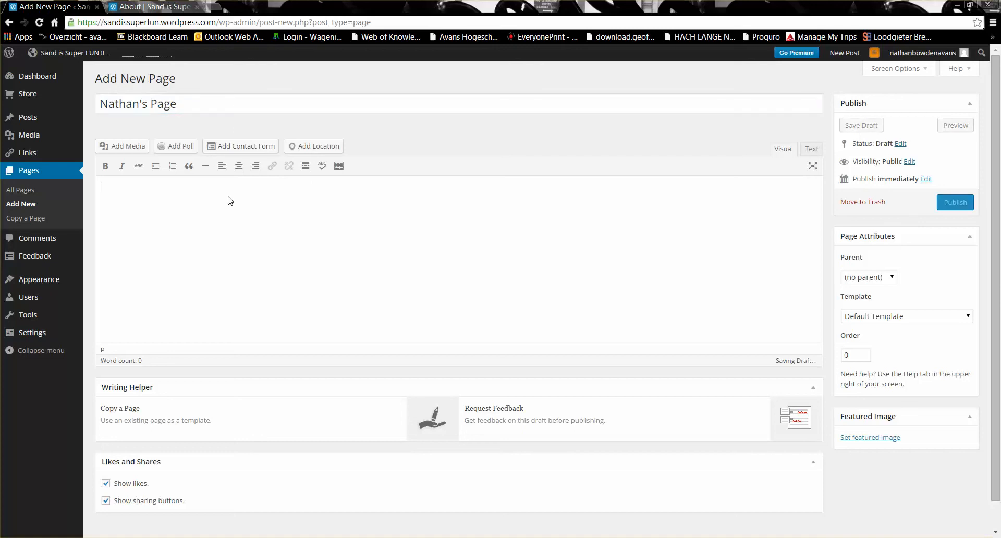
pyautogui.write('THis i')
pyautogui.press('BackSpace')
pyautogui.press('BackSpace')
pyautogui.press('BackSpace')
pyautogui.write('his is the pa')
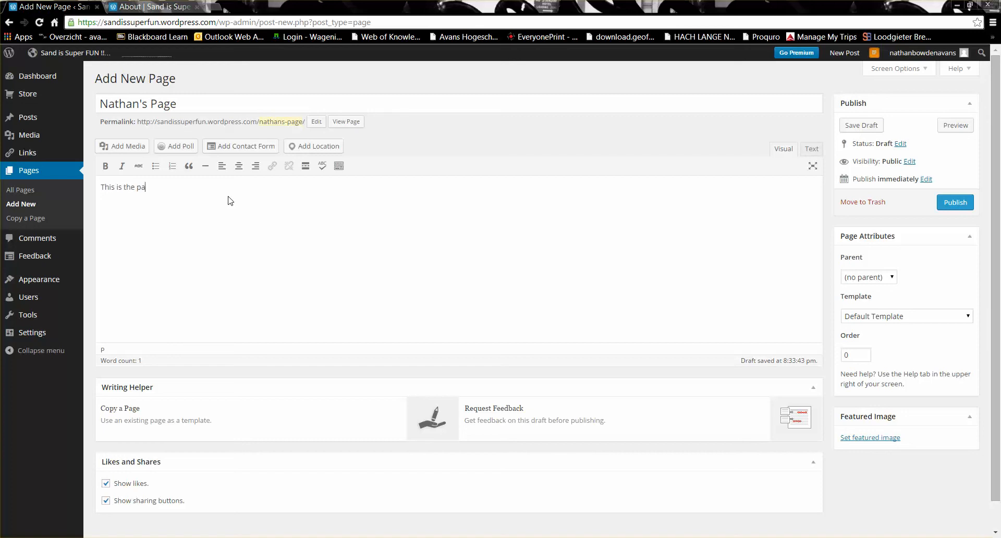
pyautogui.write('ge that nat')
pyautogui.write('athan wil')
pyautogui.write('l use')
pyautogui.write('.')
pyautogui.click(866, 130)
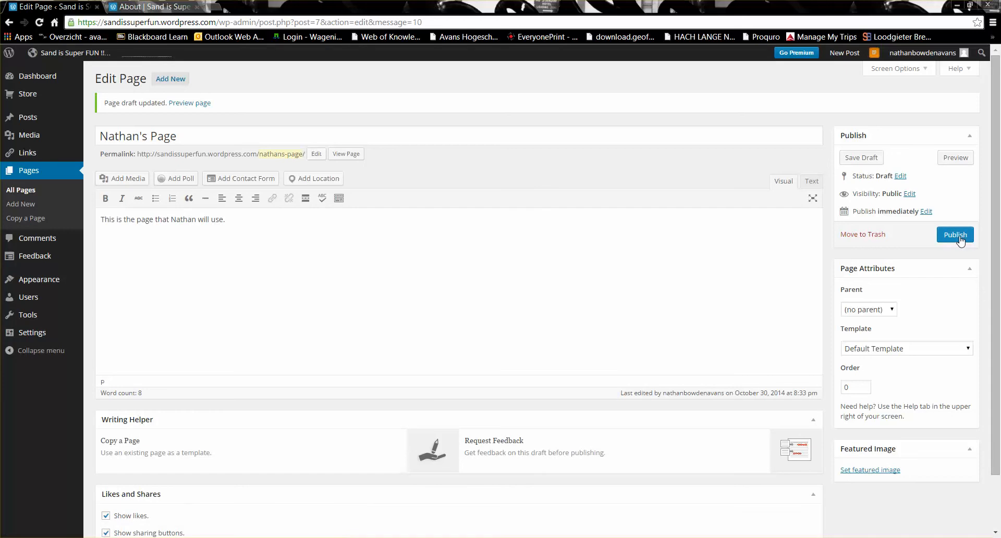
# - Publish the new page, then reload the live blog and open its new menu entry to confirm
pyautogui.click(957, 236)
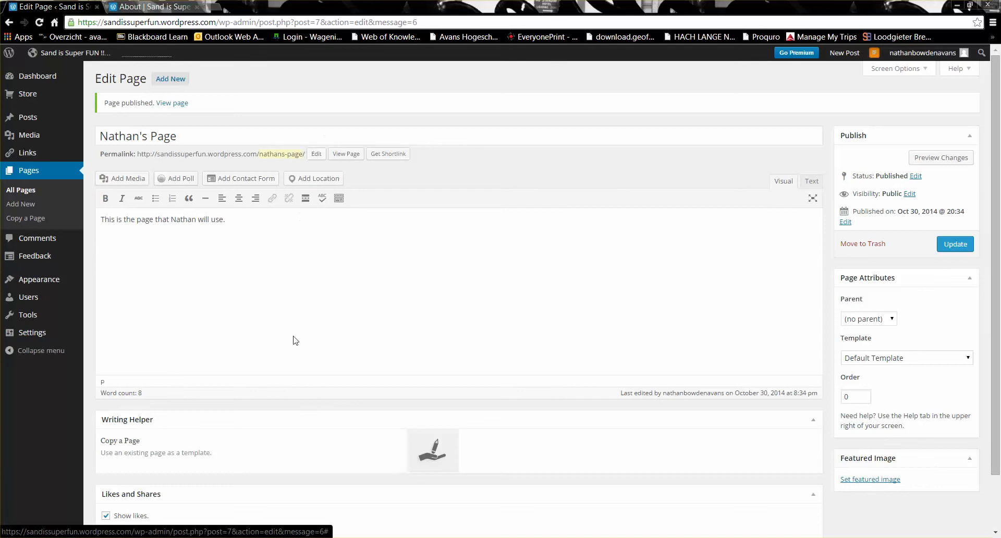
pyautogui.click(159, 7)
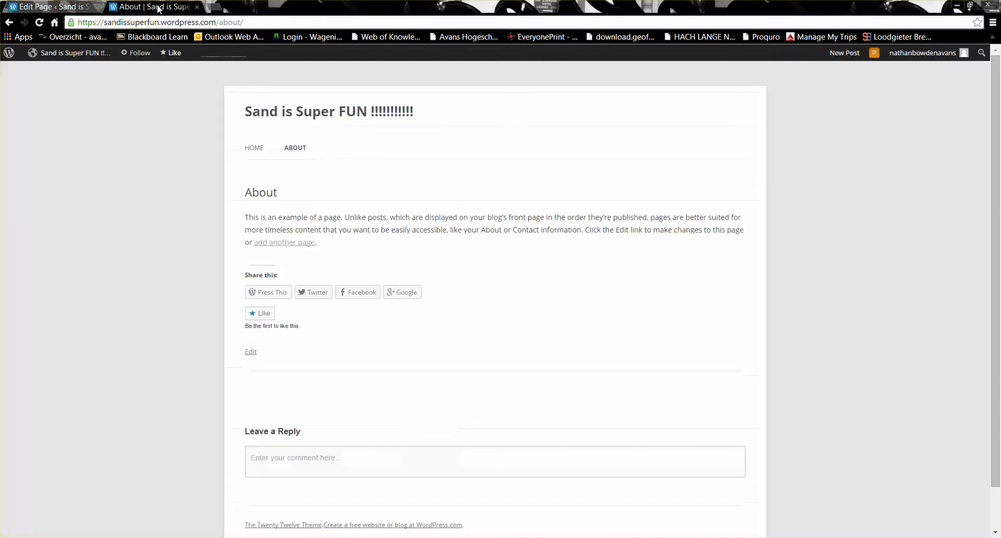
pyautogui.press('F5')
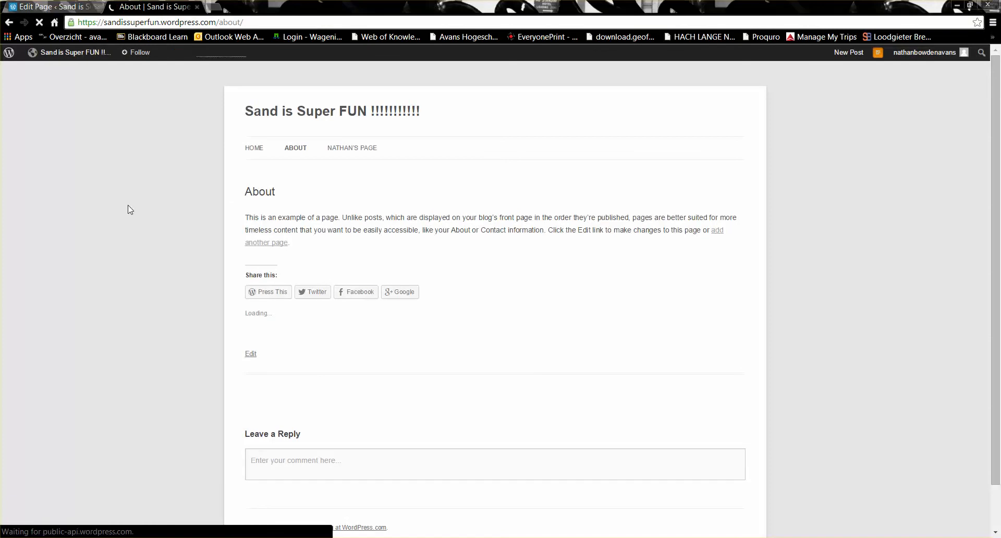
pyautogui.click(364, 150)
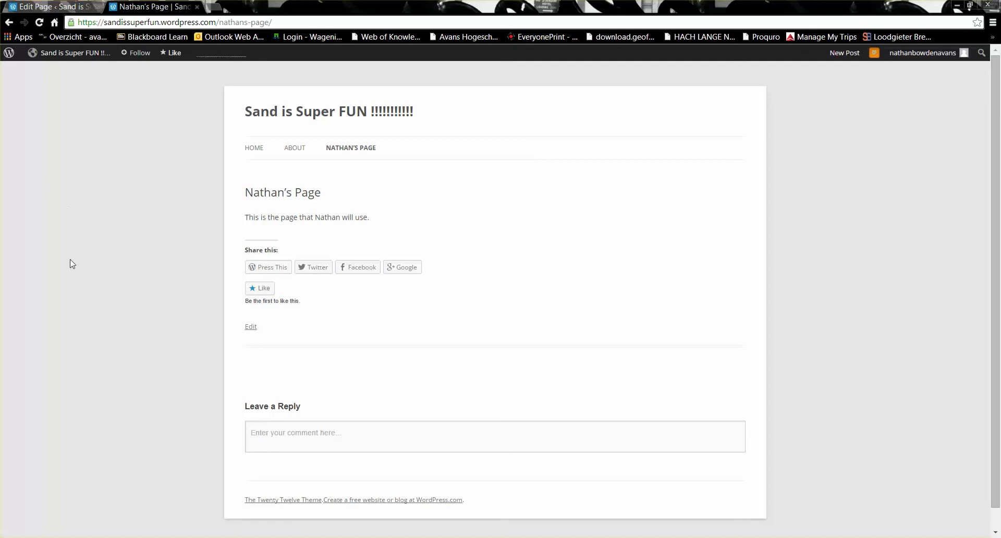
pyautogui.click(53, 8)
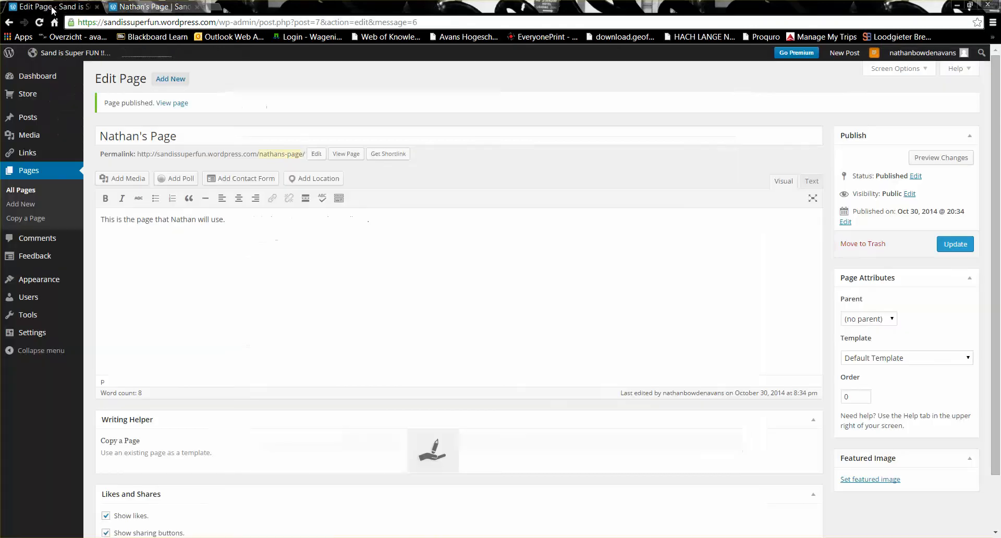
# - Activate the Big Brother theme from the themes list, then return to the live page's tab
pyautogui.click(35, 282)
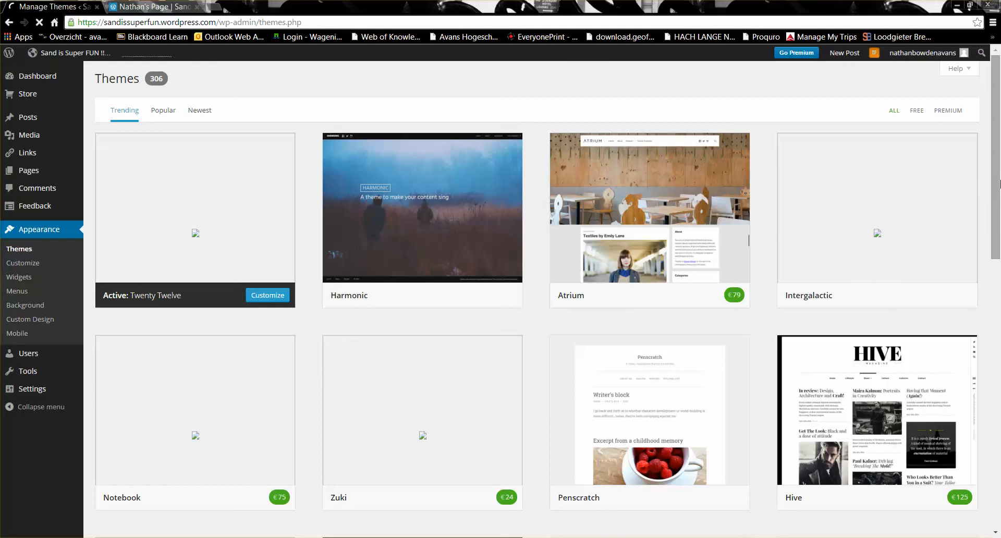
pyautogui.moveTo(902, 426)
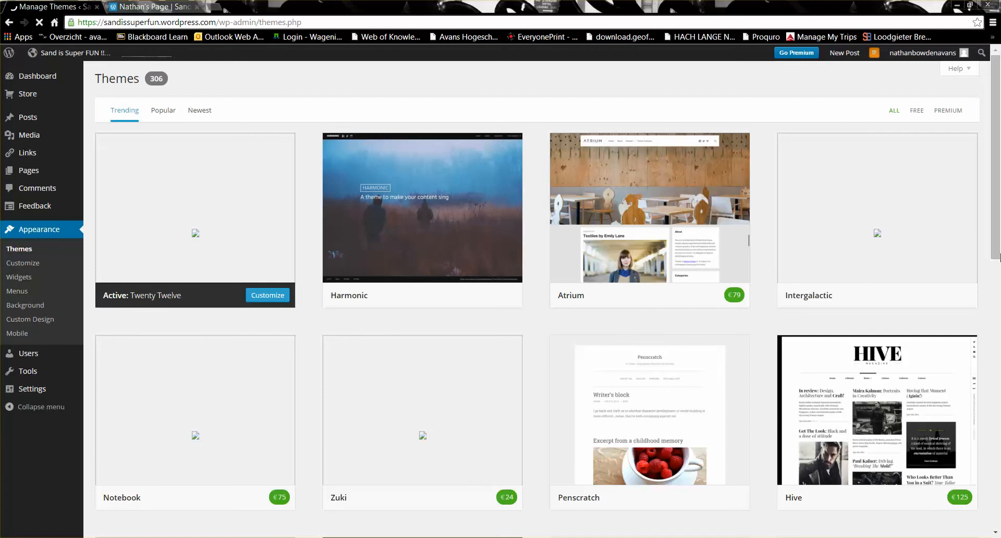
pyautogui.moveTo(999, 242); pyautogui.dragTo(1000, 398)
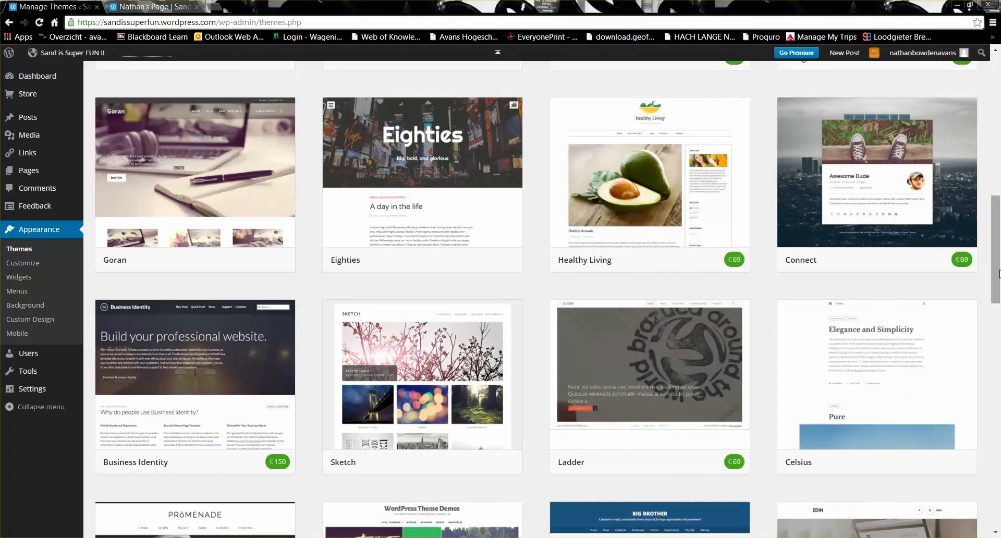
pyautogui.moveTo(998, 273); pyautogui.dragTo(1000, 350)
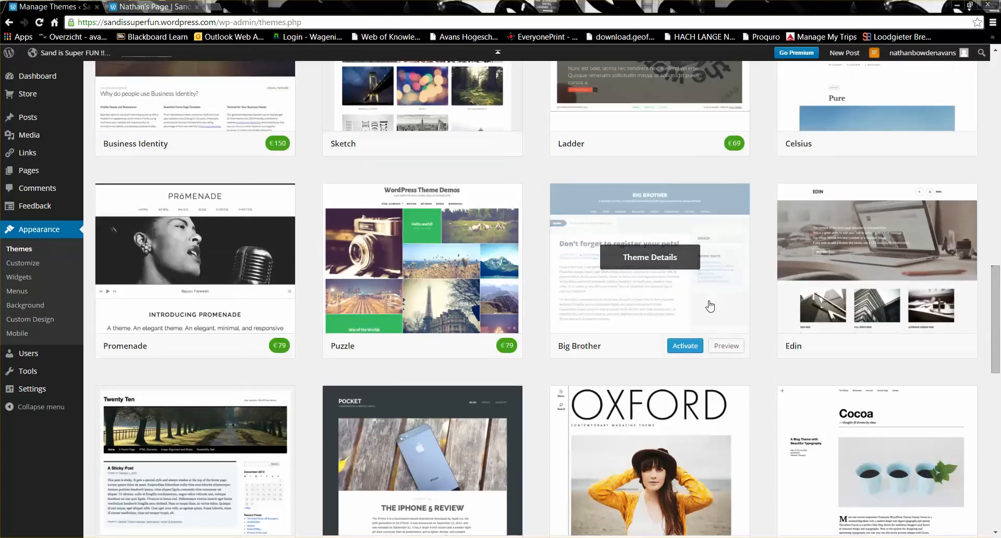
pyautogui.click(681, 346)
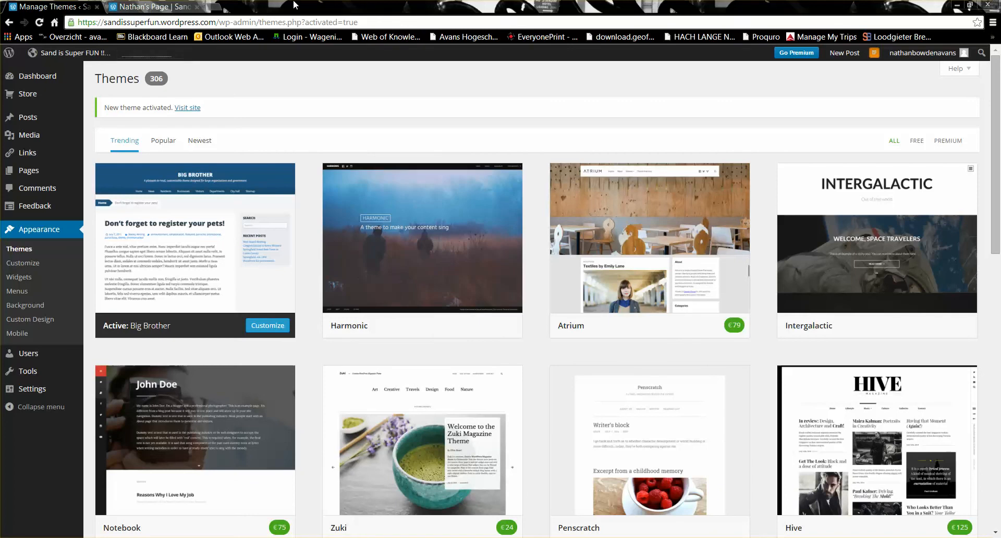
pyautogui.click(157, 11)
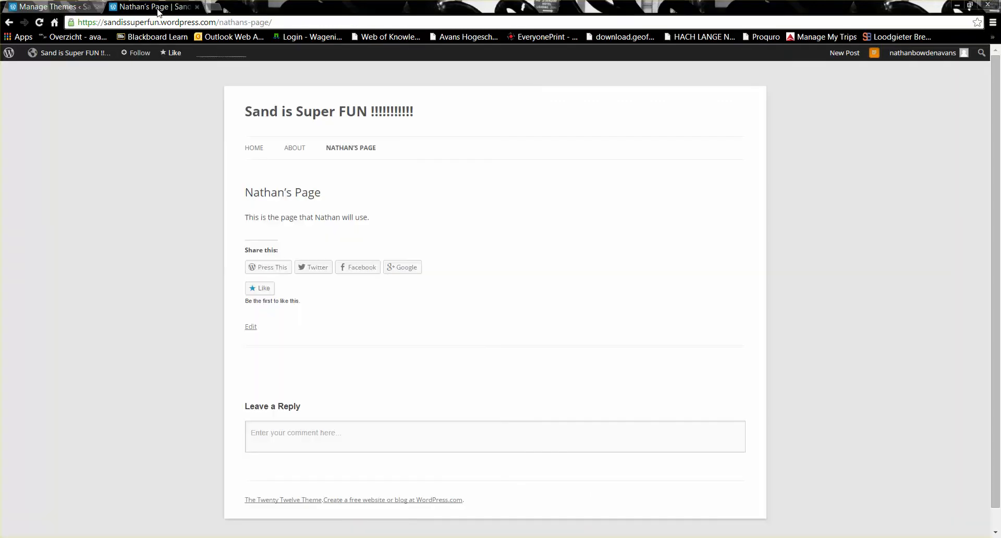
# - Reload the live page to see the Big Brother theme, then show the hidden system tray icons
pyautogui.press('F5')
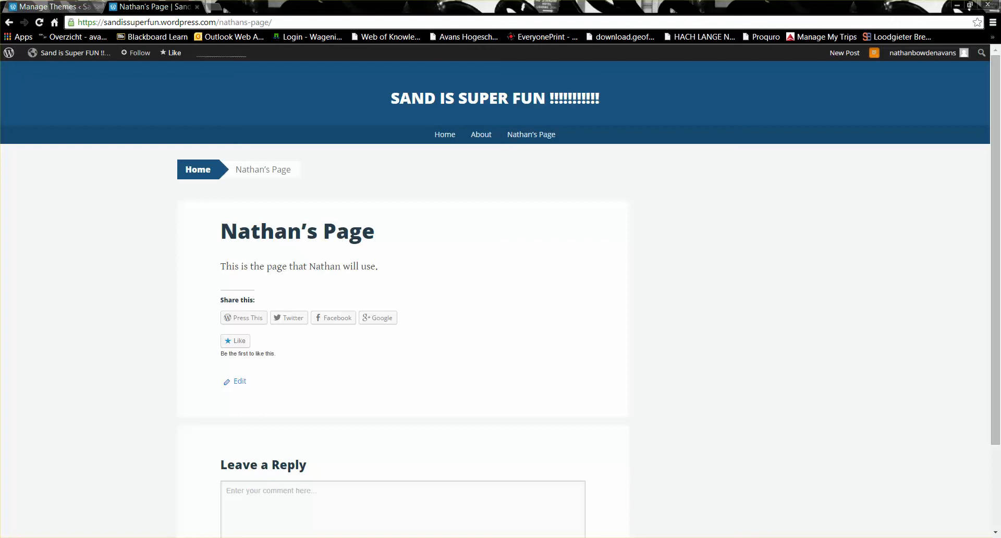
pyautogui.click(856, 537)
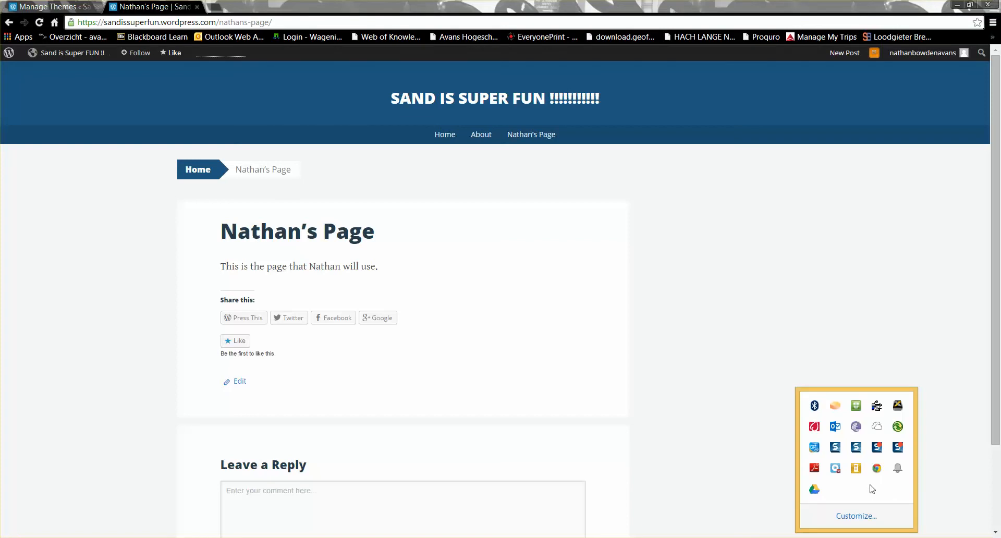